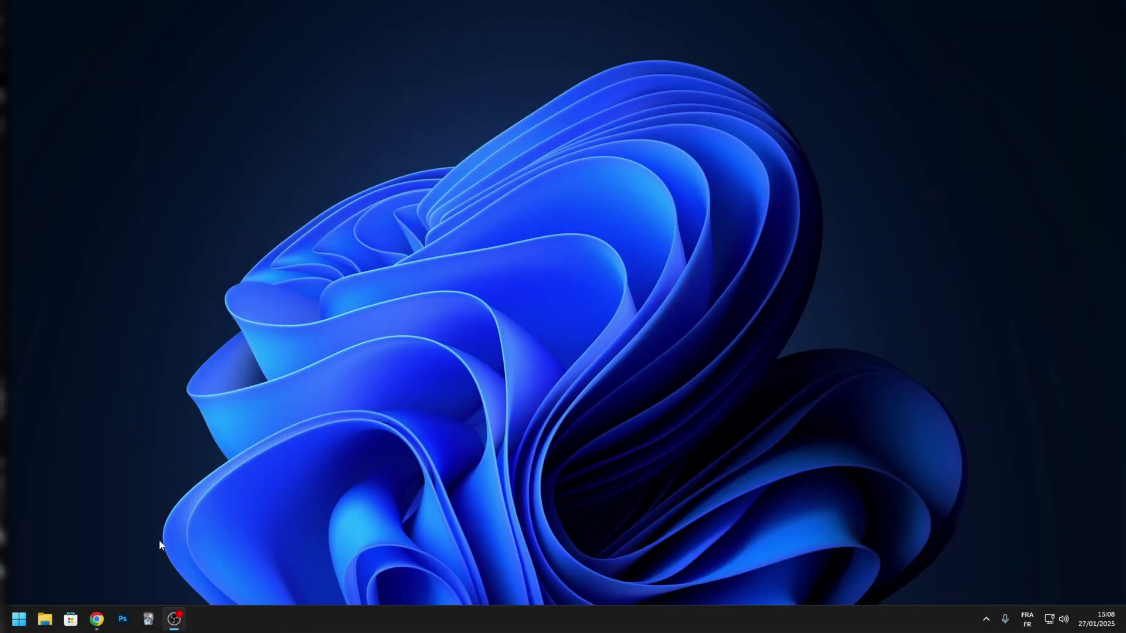
- In Chrome, open the Windows x86 download form for the free DaVinci Resolve 19 and review its registration fields
mouse_move(97, 619)
click(124, 558)
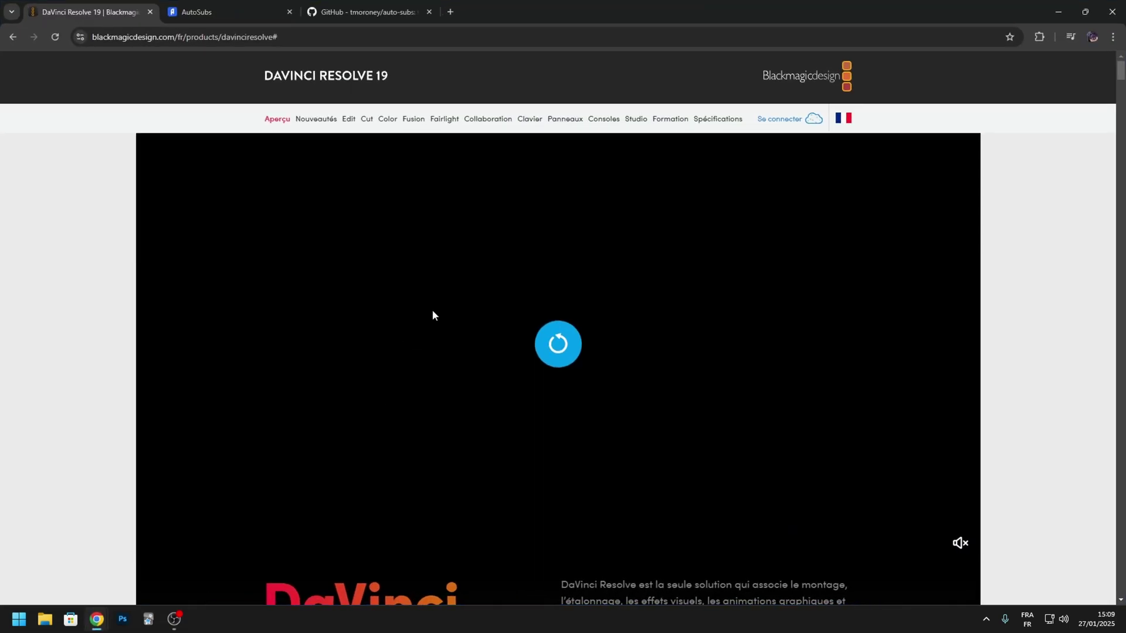
scroll(431, 309, down, 6)
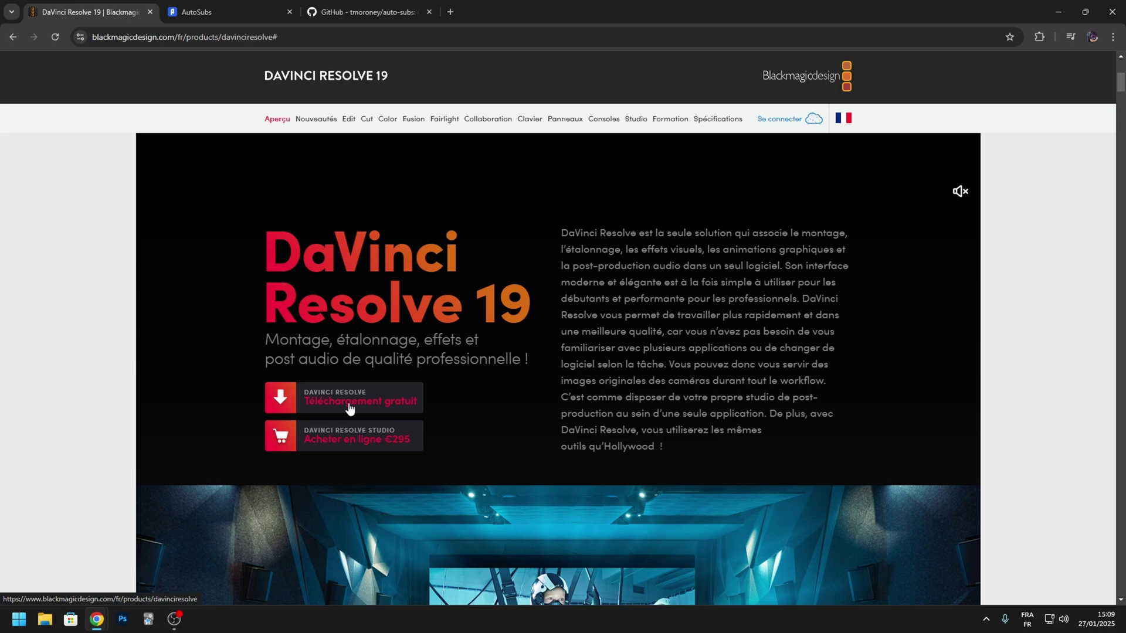
click(349, 409)
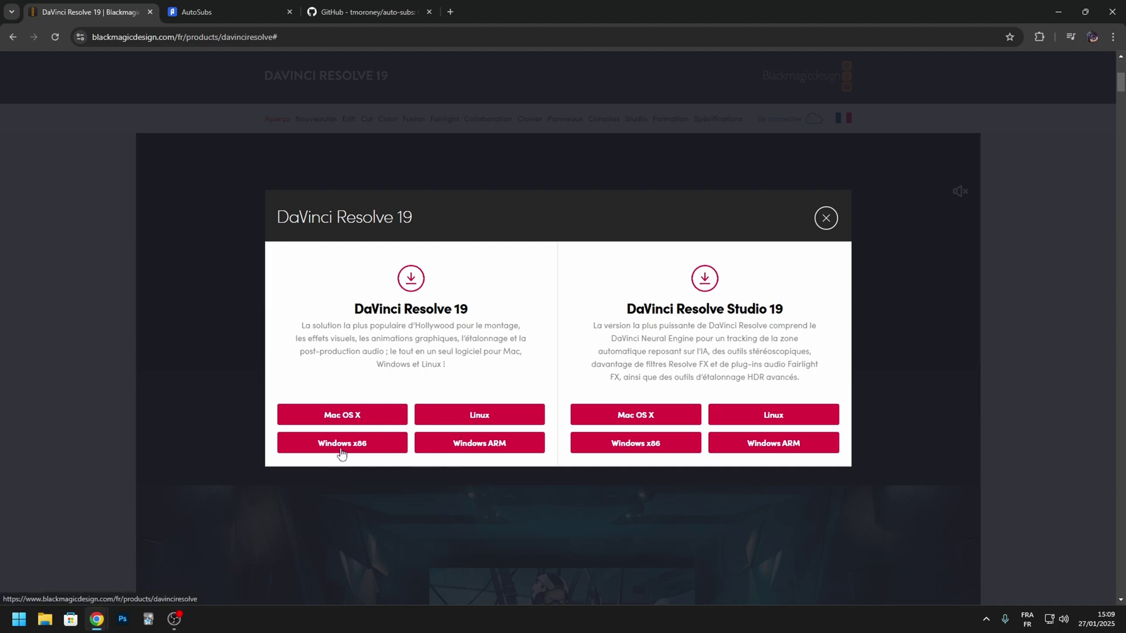
click(336, 451)
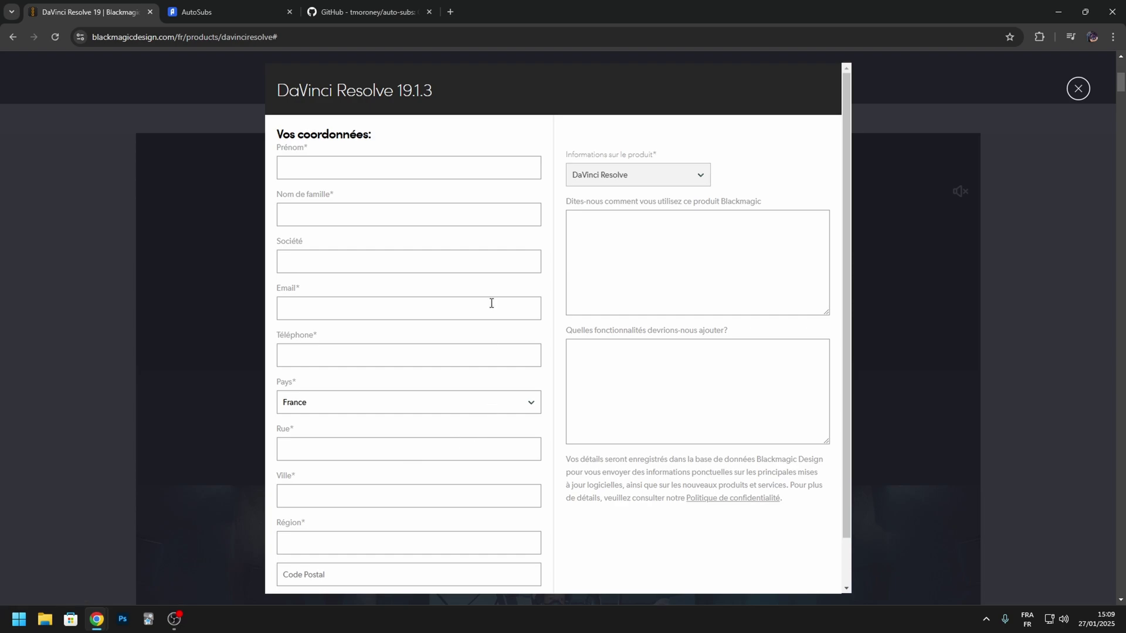
scroll(377, 500, down, 2)
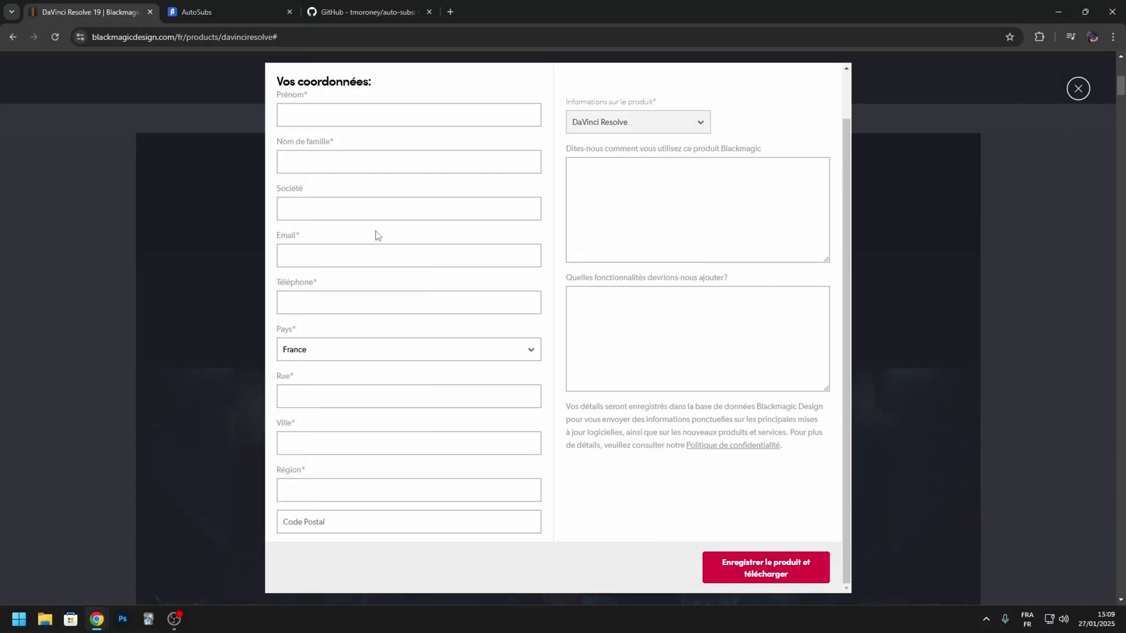
- Look over the AutoSubs website and the auto-subs GitHub repository, reading its README through to the update instructions
click(224, 9)
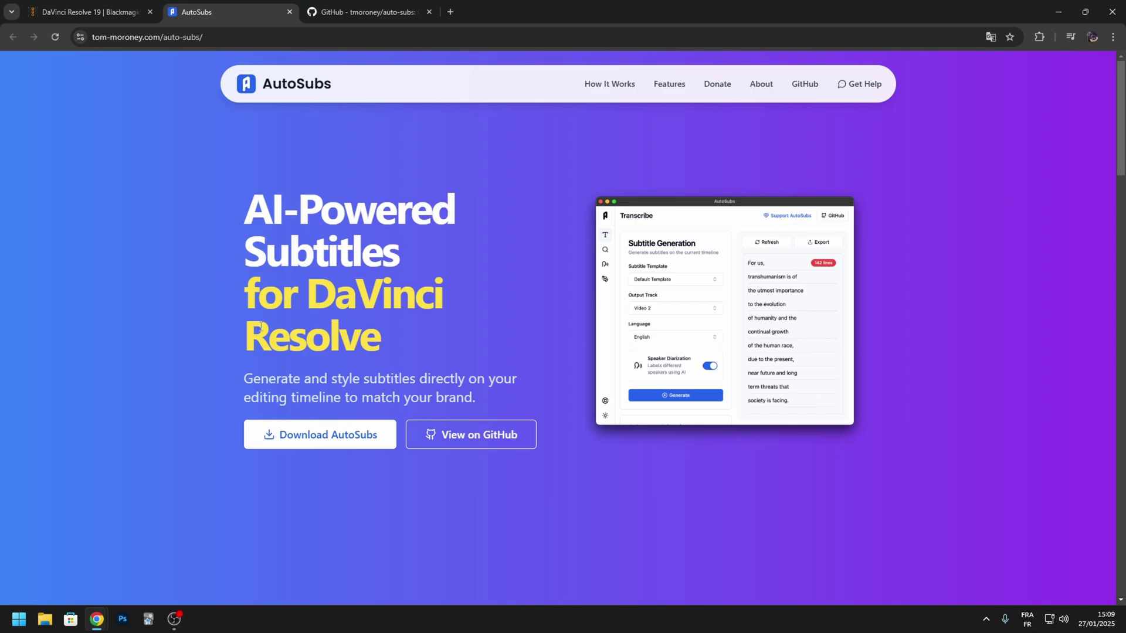
key(ctrl+Tab)
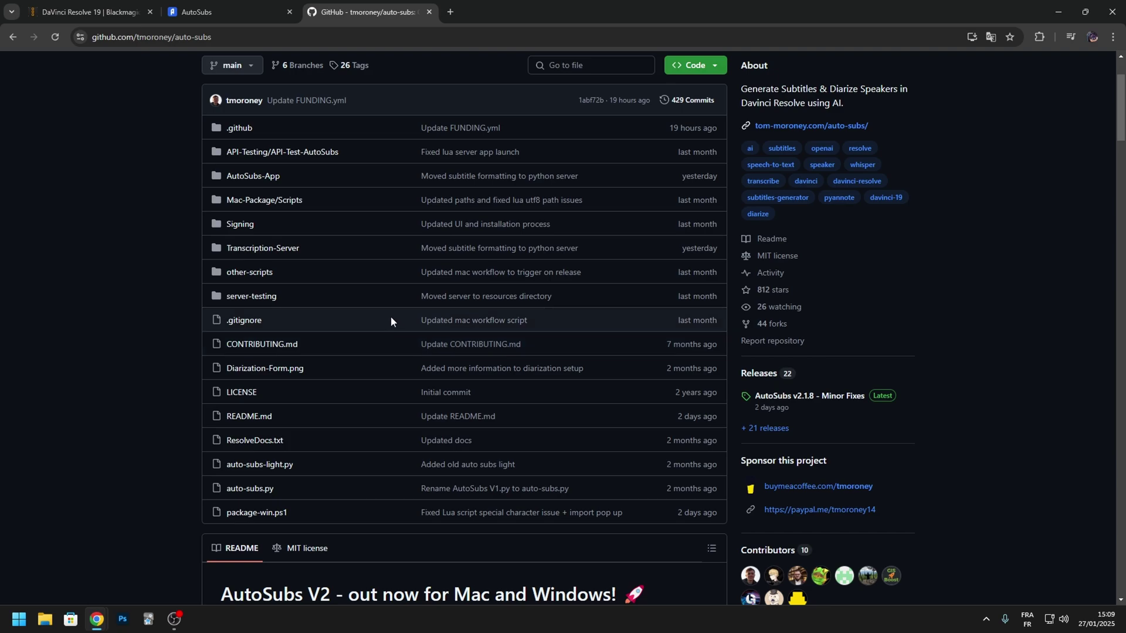
scroll(439, 364, down, 2)
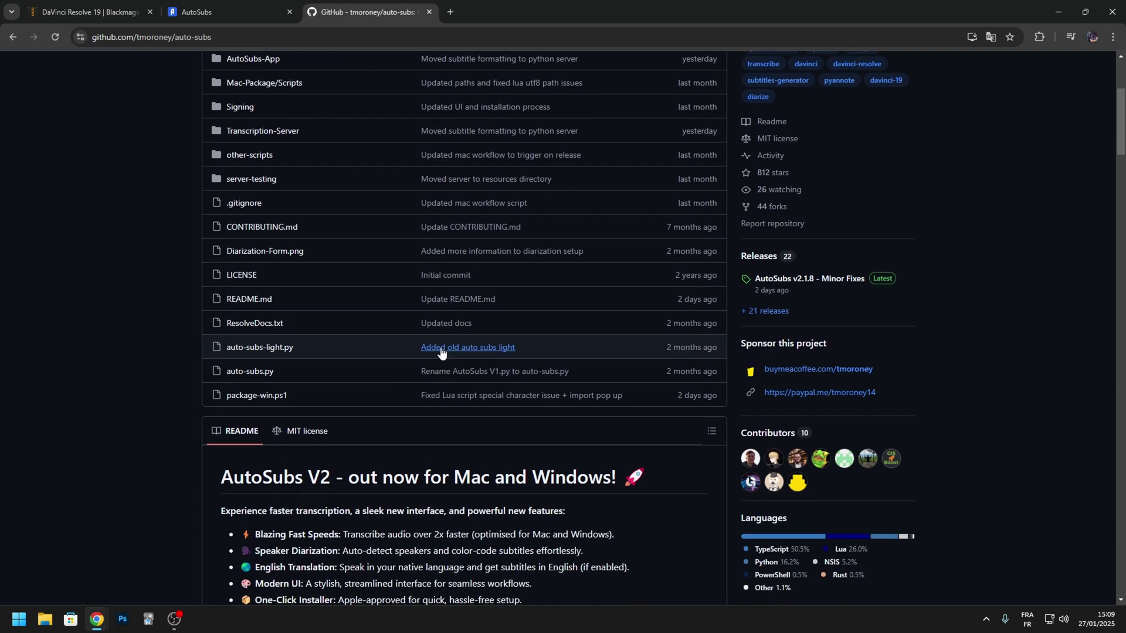
scroll(411, 361, down, 6)
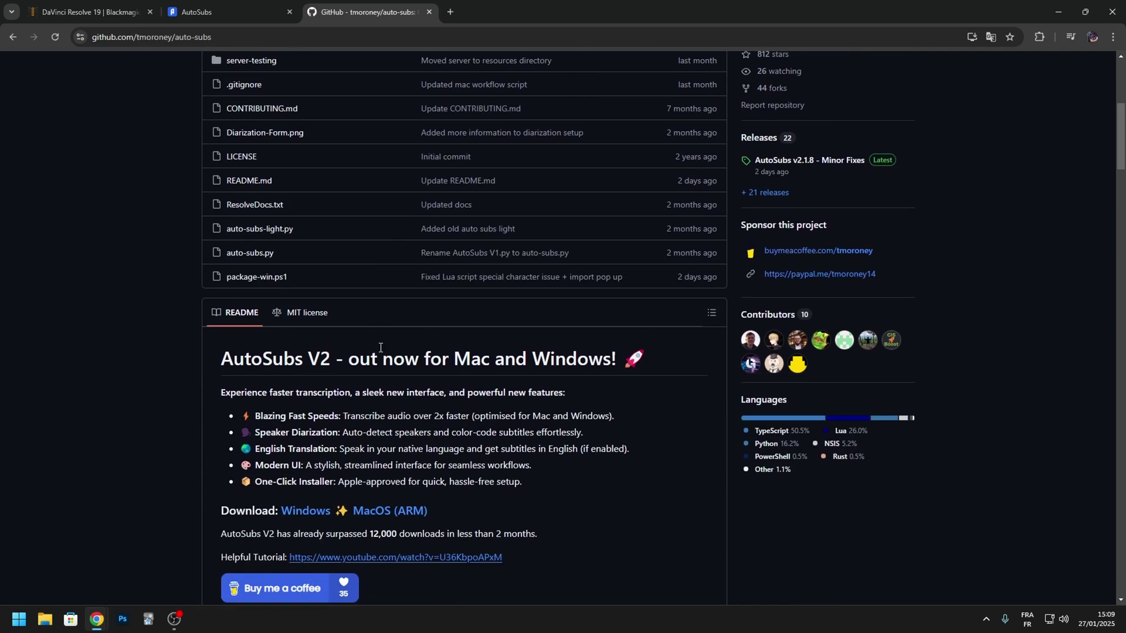
scroll(381, 370, down, 20)
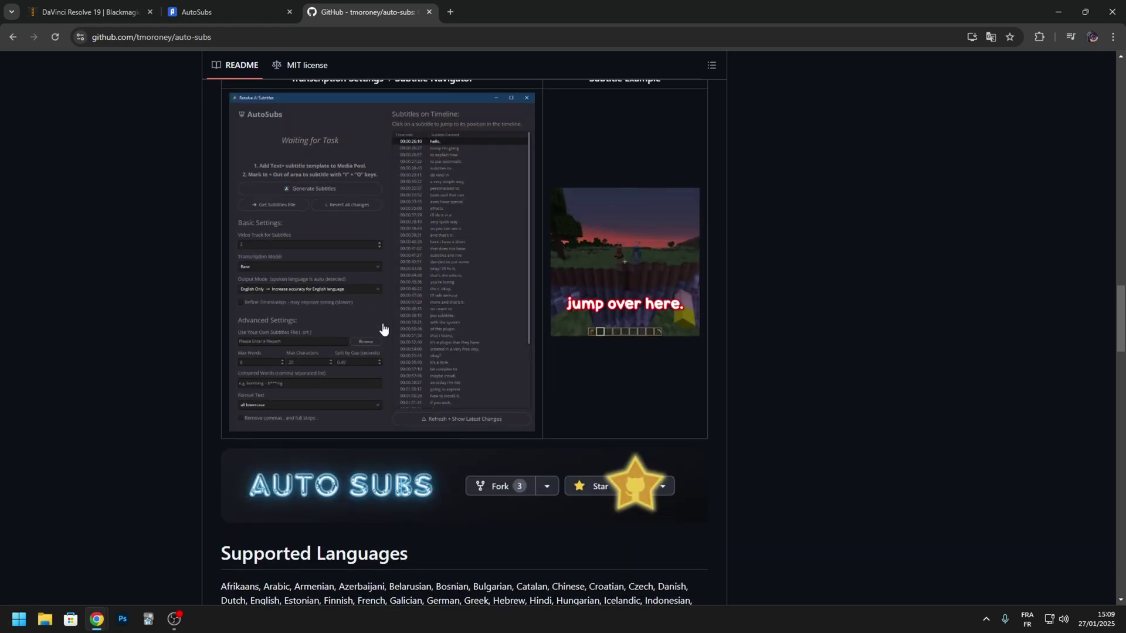
scroll(382, 341, down, 8)
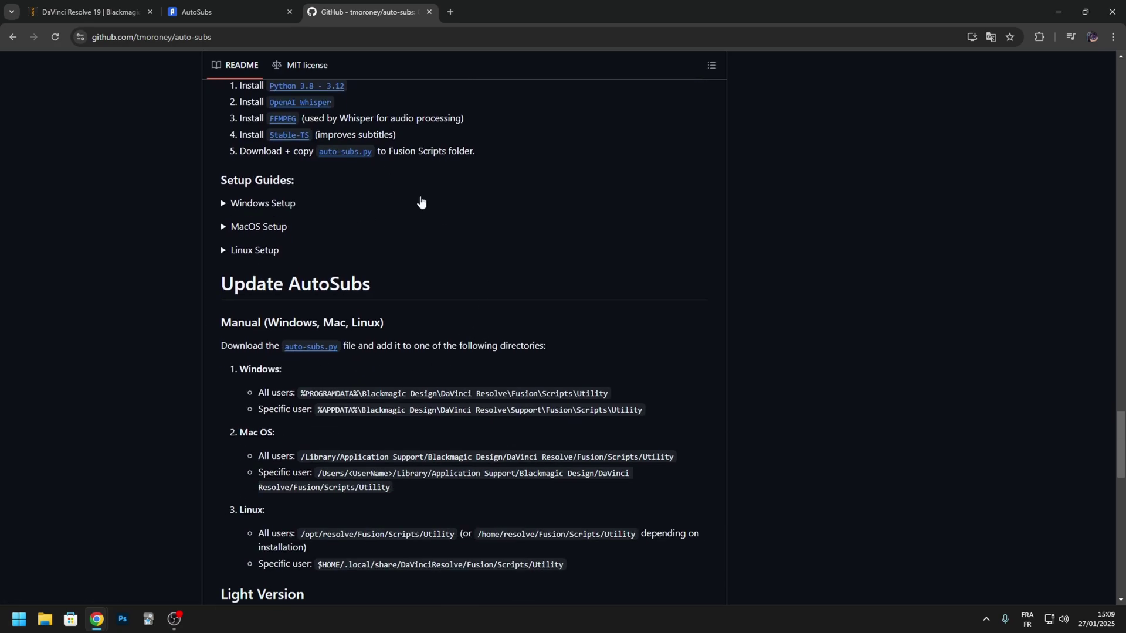
- Download the AutoSubs Windows installer from the AutoSubs website and launch the downloaded setup file
click(258, 6)
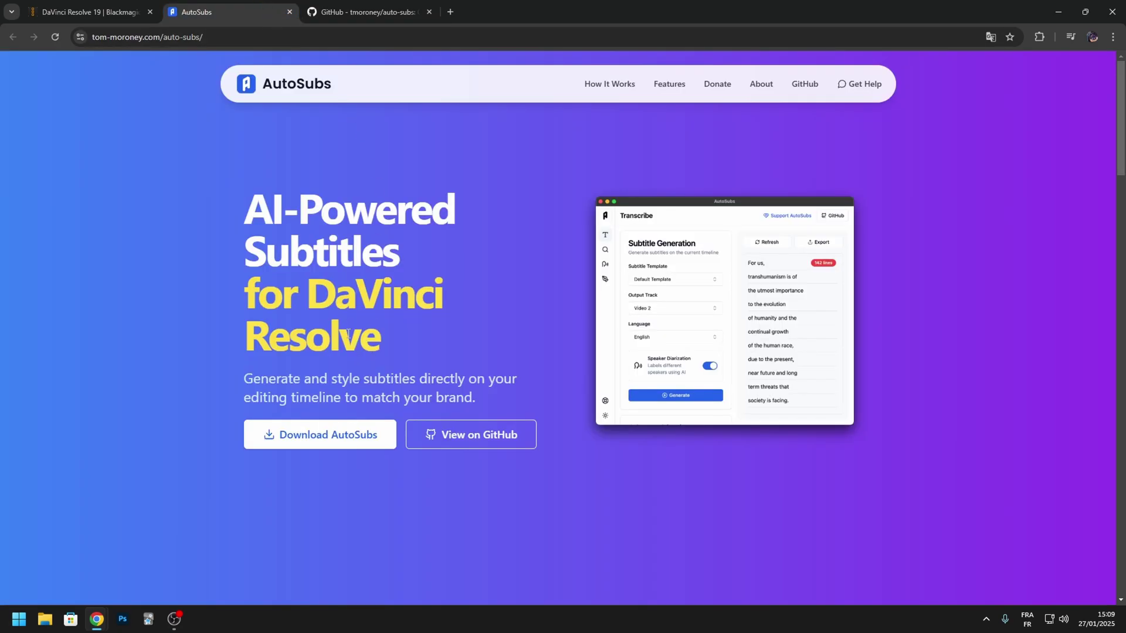
click(307, 439)
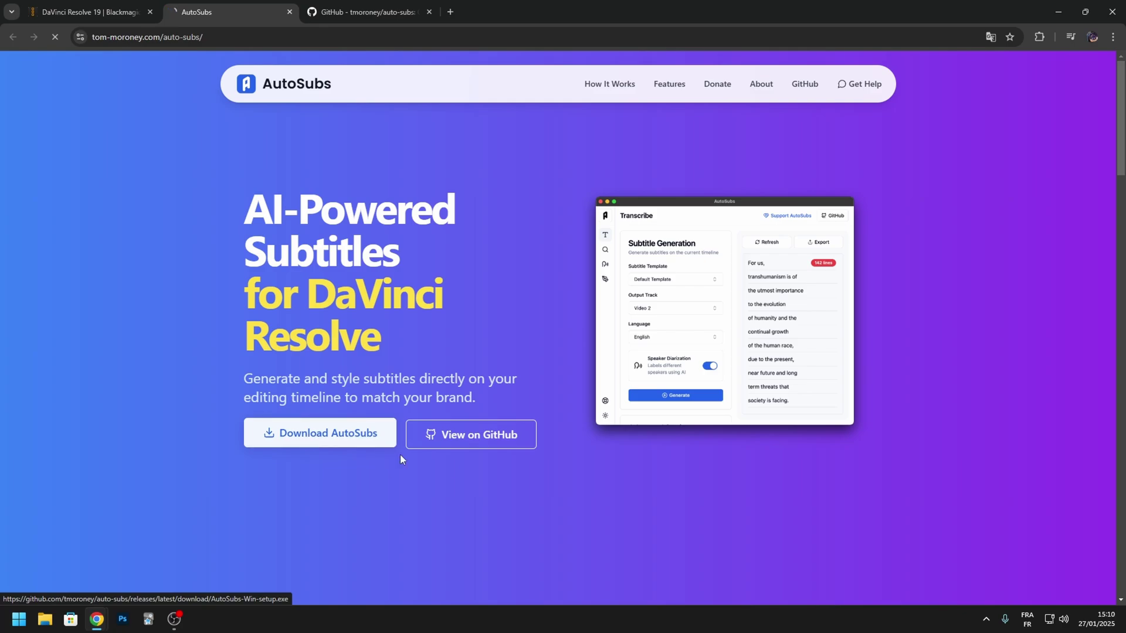
click(1069, 40)
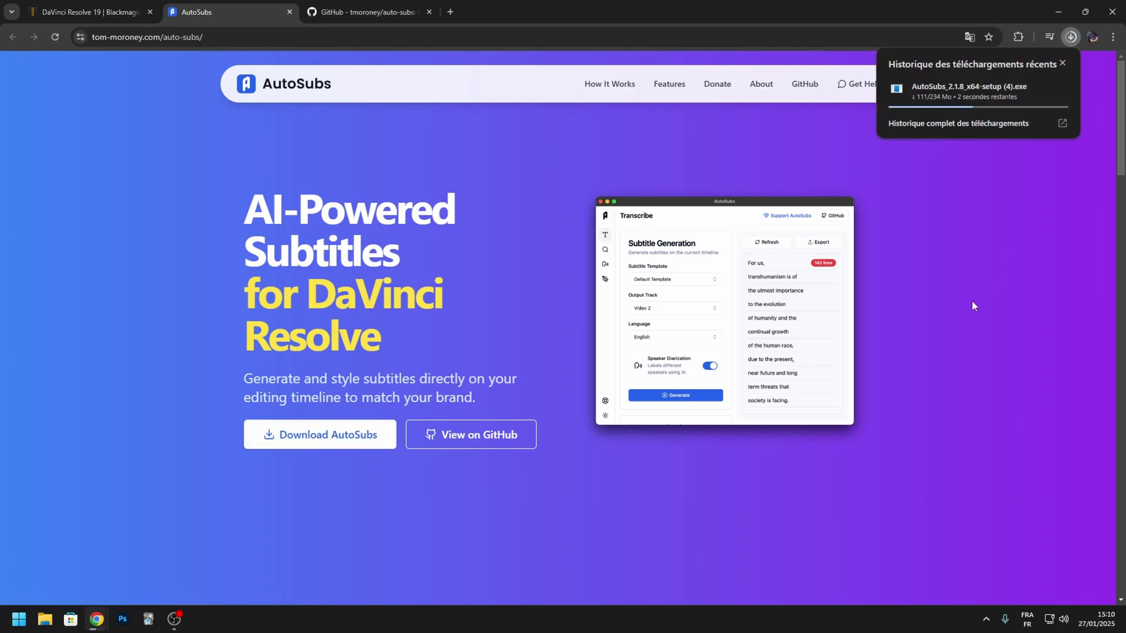
click(946, 87)
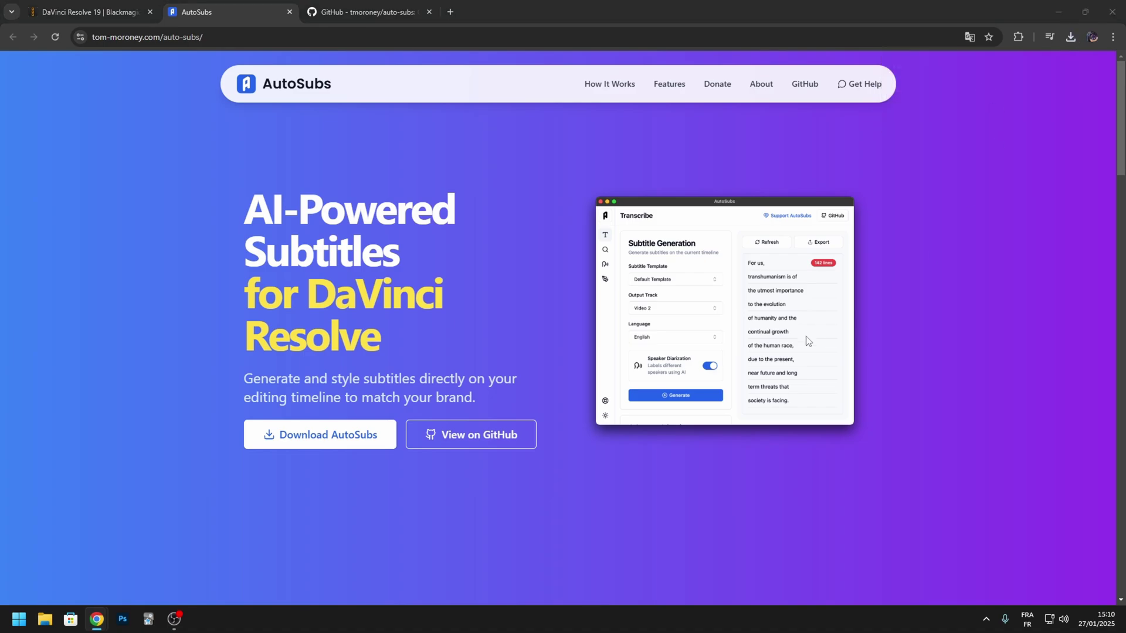
- Install AutoSubs with the Add/Reinstall components option and the default destination folder, and finish the setup
click(628, 401)
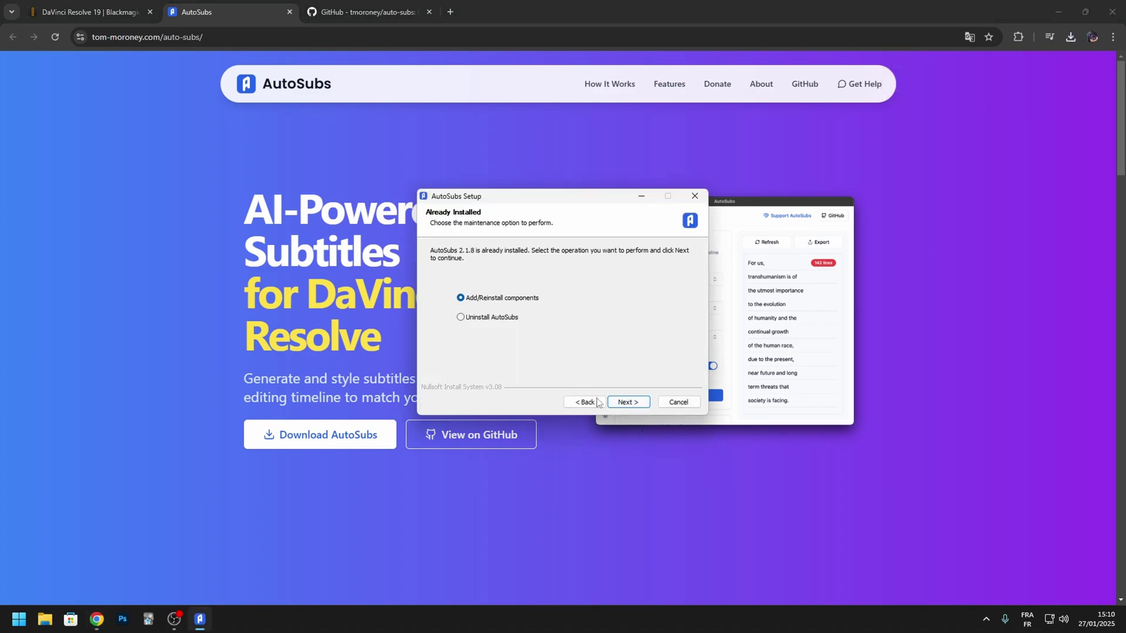
click(628, 401)
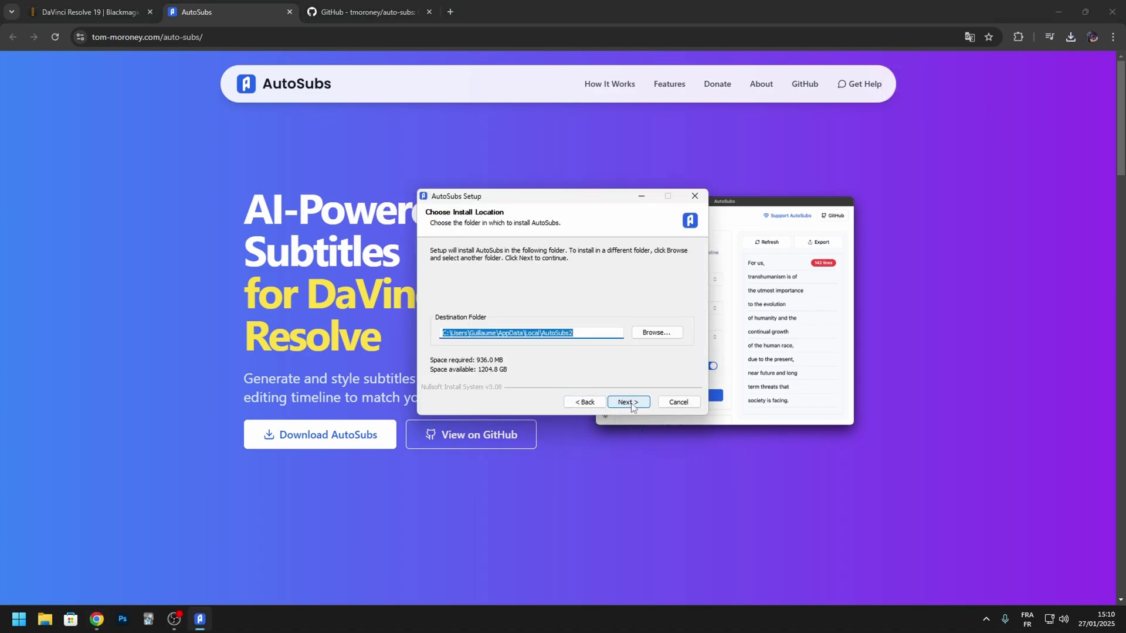
click(631, 404)
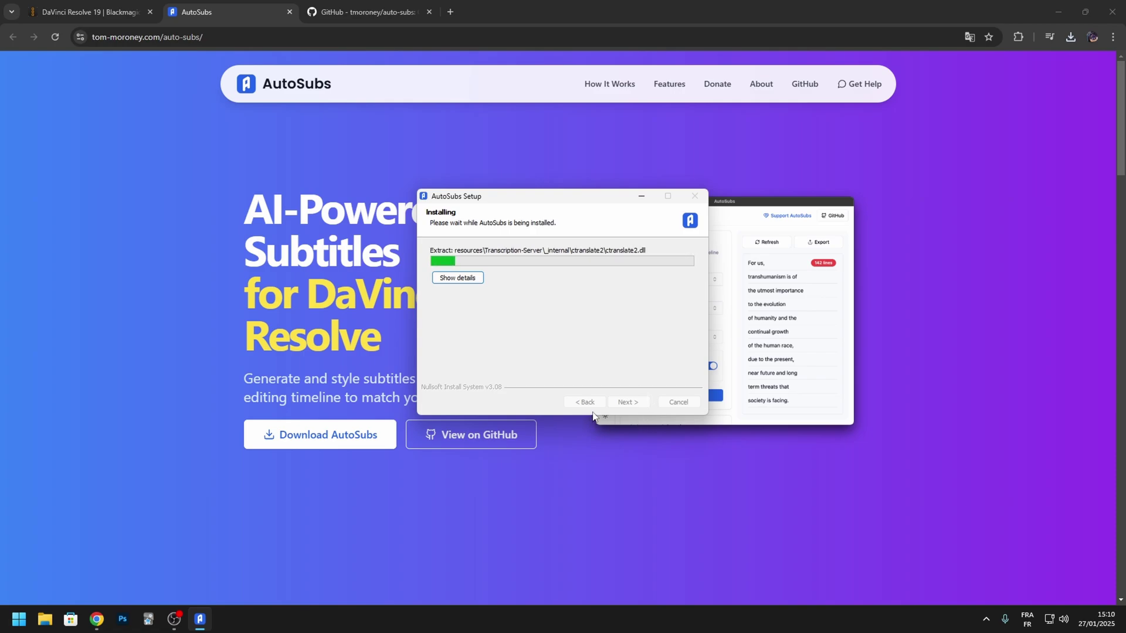
click(628, 402)
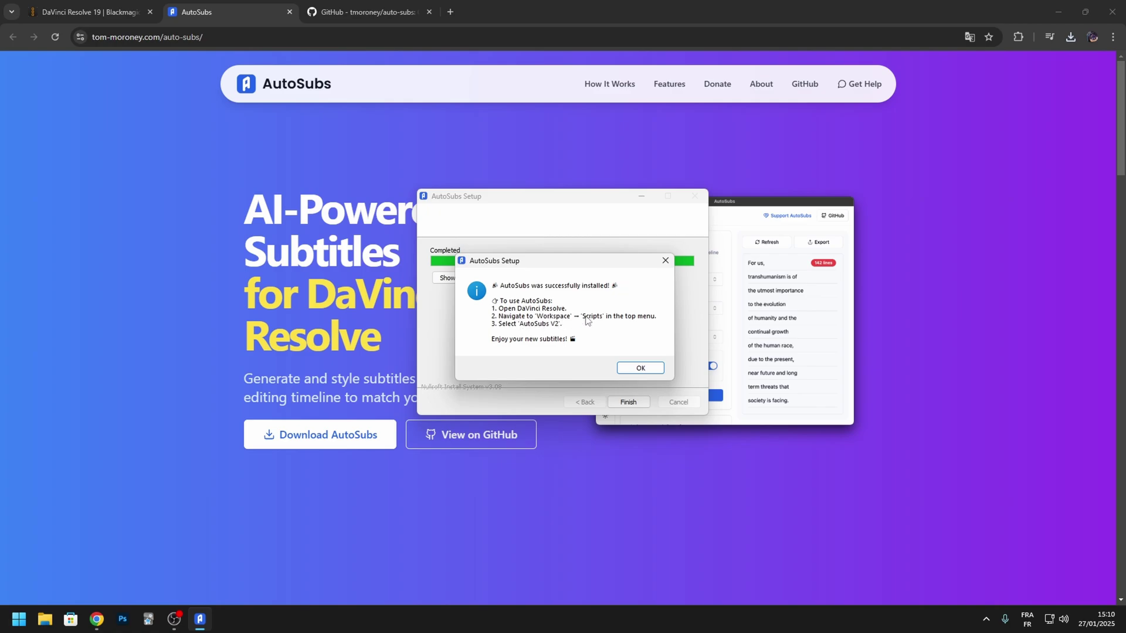
click(633, 369)
click(628, 402)
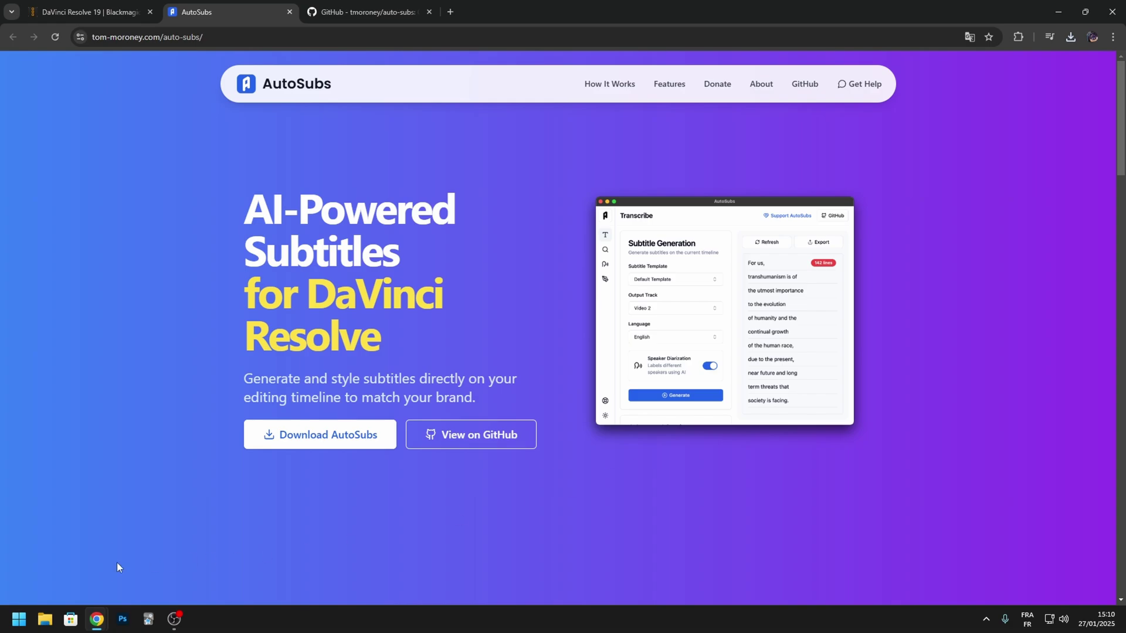
- Start DaVinci Resolve with Untitled Project and run the AutoSubs V2 script, dismissing its opening notice
click(19, 620)
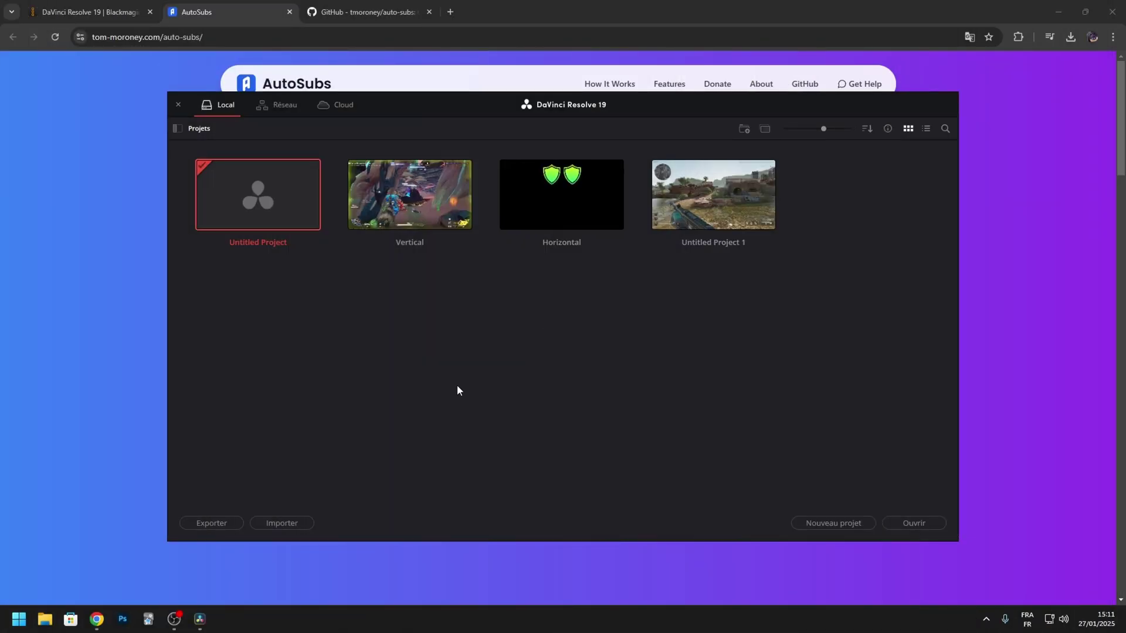
double_click(258, 211)
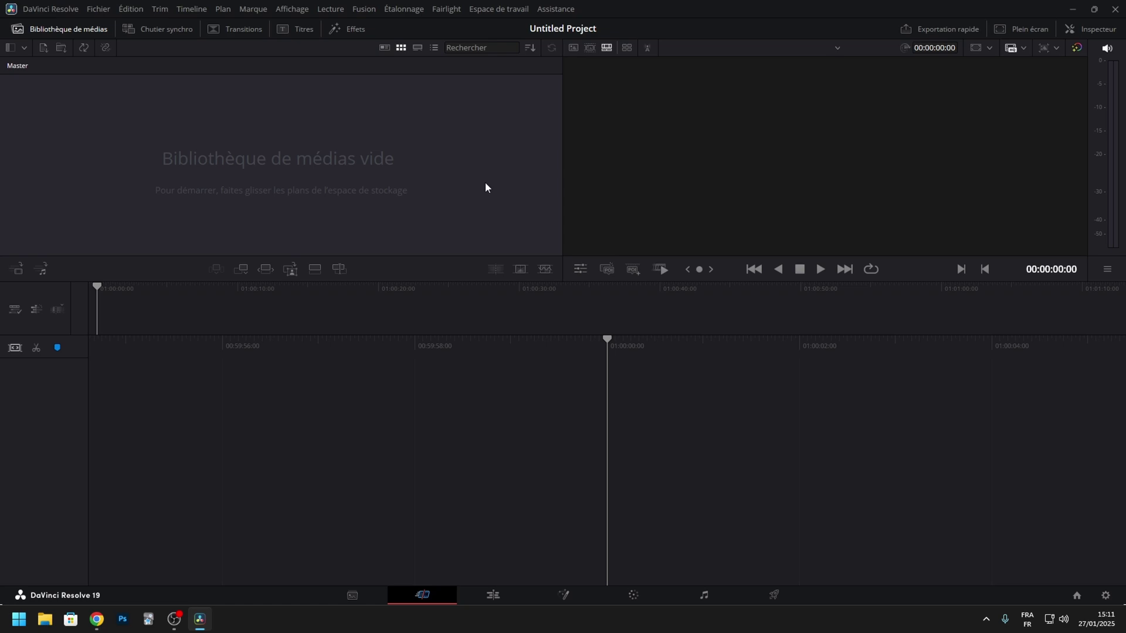
click(493, 10)
mouse_move(516, 320)
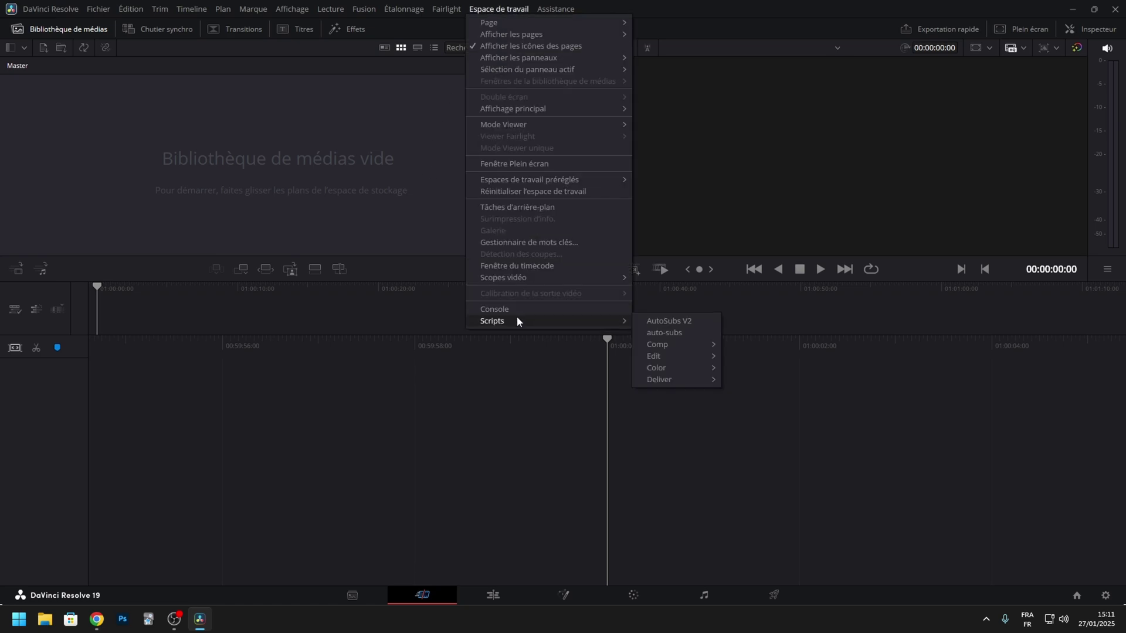
click(653, 325)
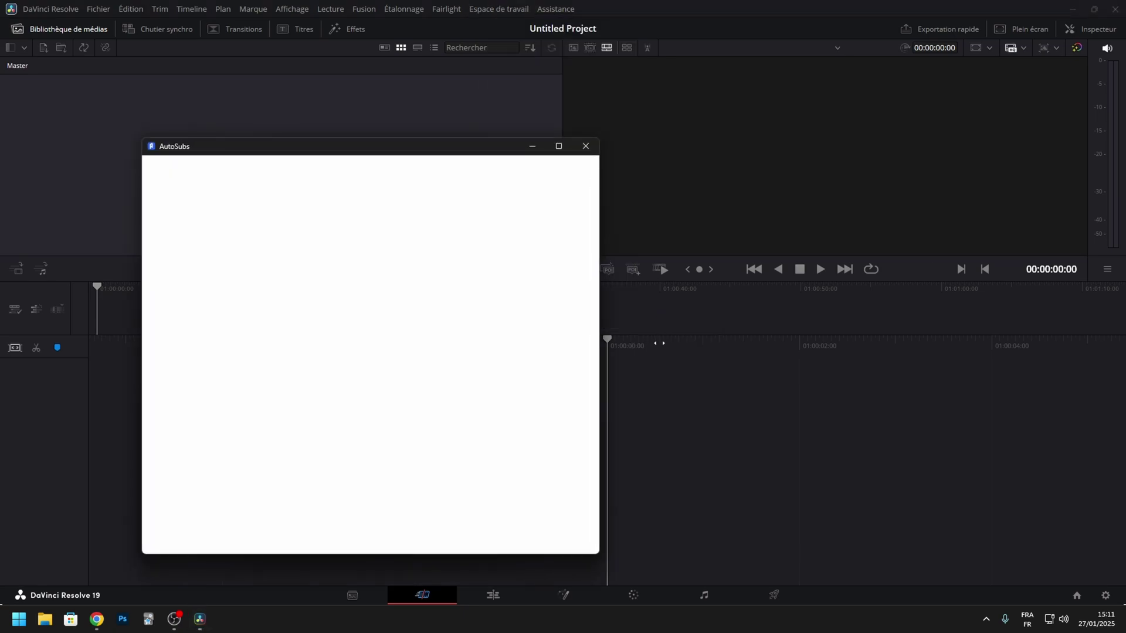
click(491, 394)
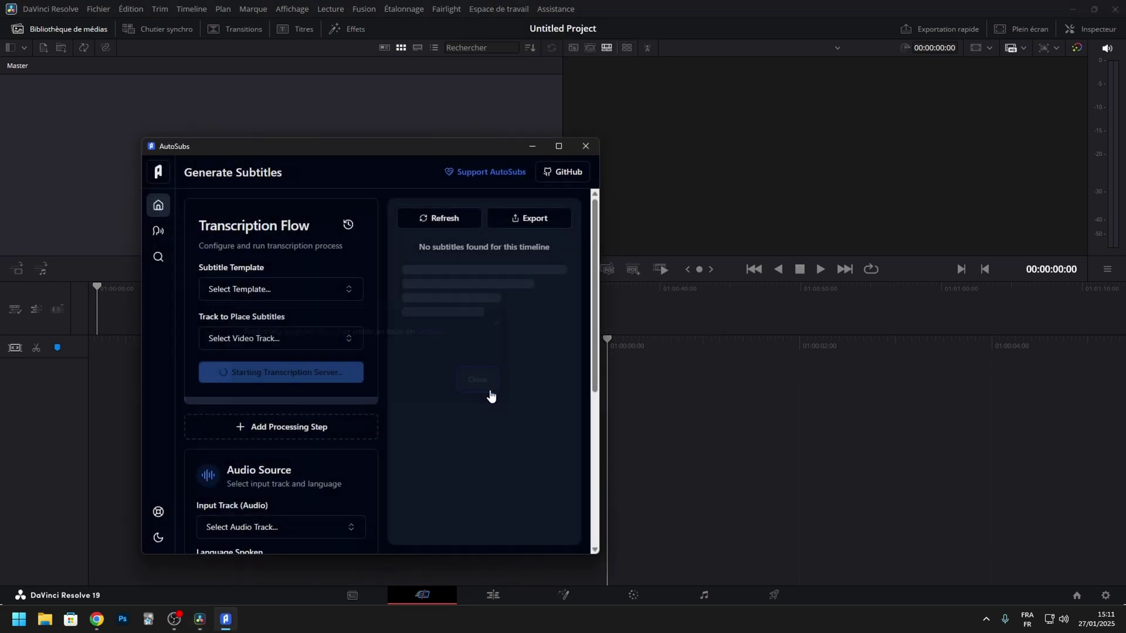
- Look through the subtitle generation settings in AutoSubs and close its window
scroll(320, 505, down, 2)
scroll(319, 505, down, 3)
scroll(322, 516, up, 5)
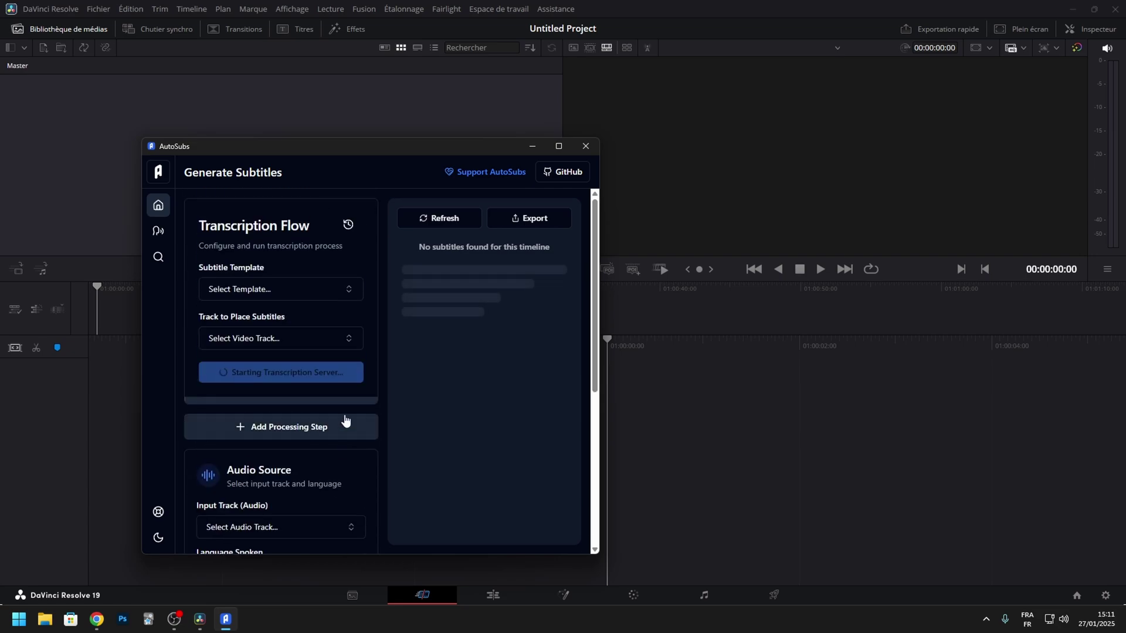
click(585, 147)
- Open the DaVinci Resolve scripting console and move its window aside
click(493, 8)
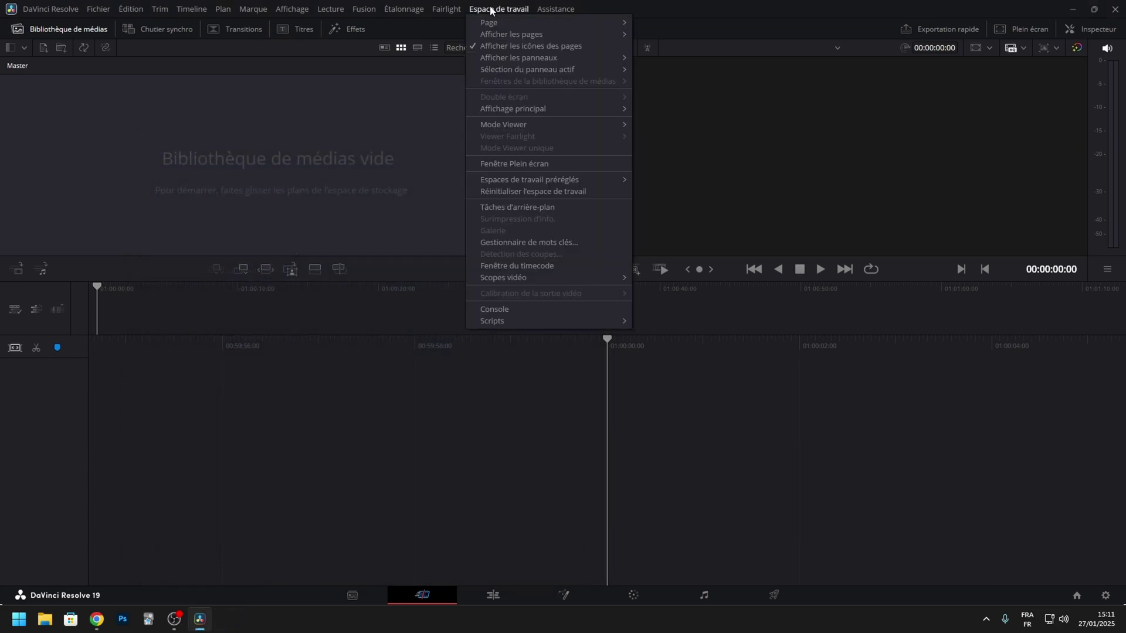
click(510, 308)
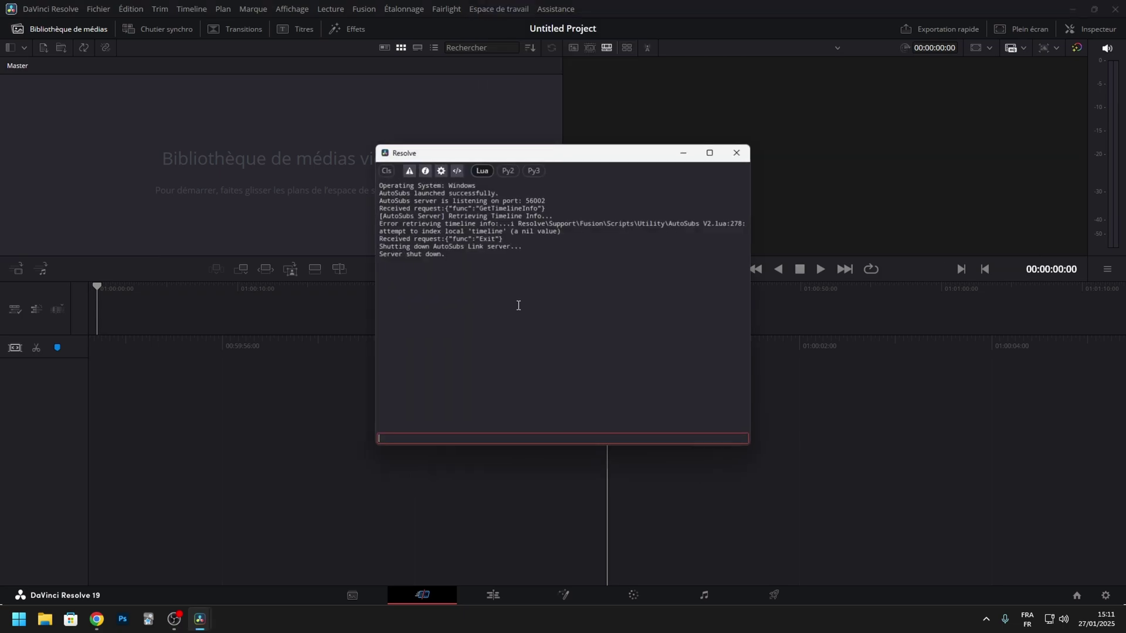
drag(544, 162, 762, 152)
- Run the AutoSubs V2 script again, dismiss its notice and examine the script's log lines in the console
click(497, 10)
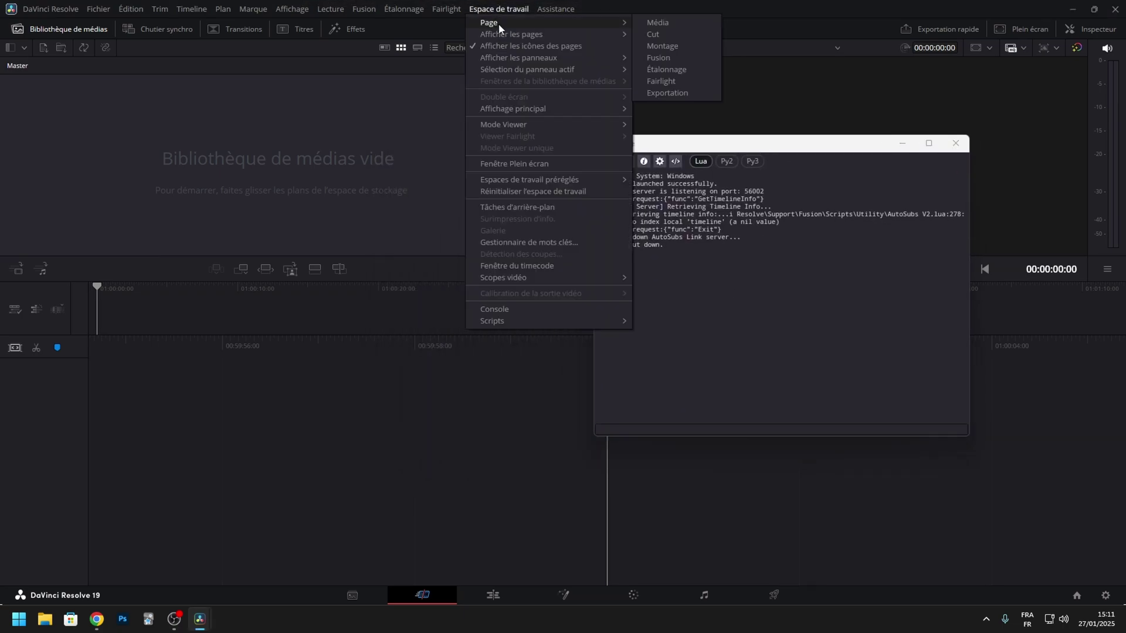
mouse_move(526, 320)
click(651, 321)
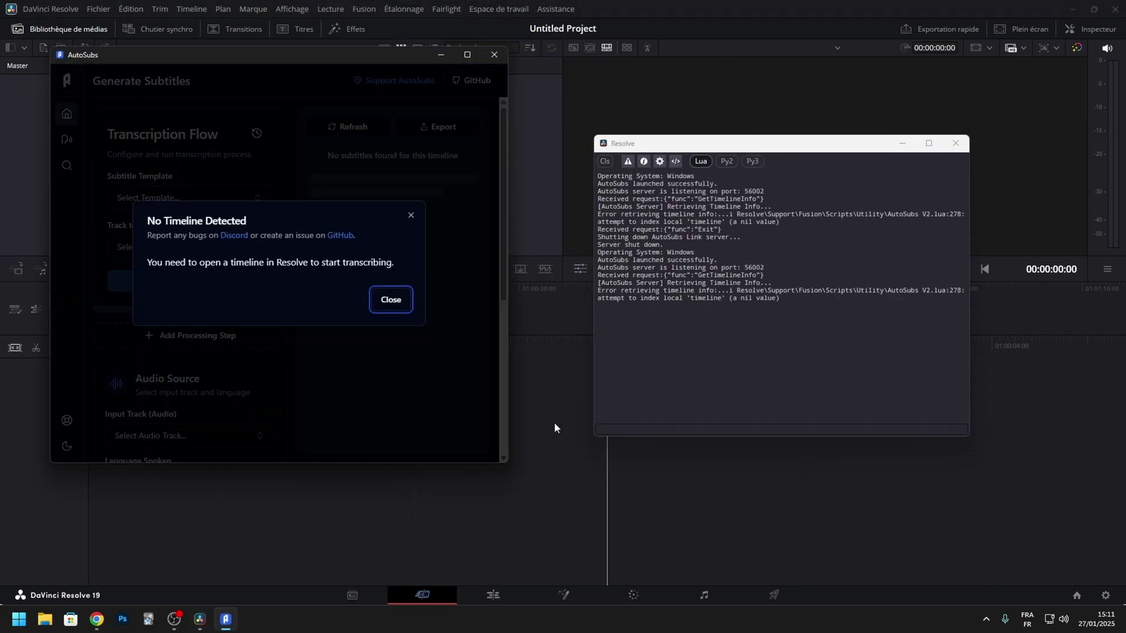
click(388, 301)
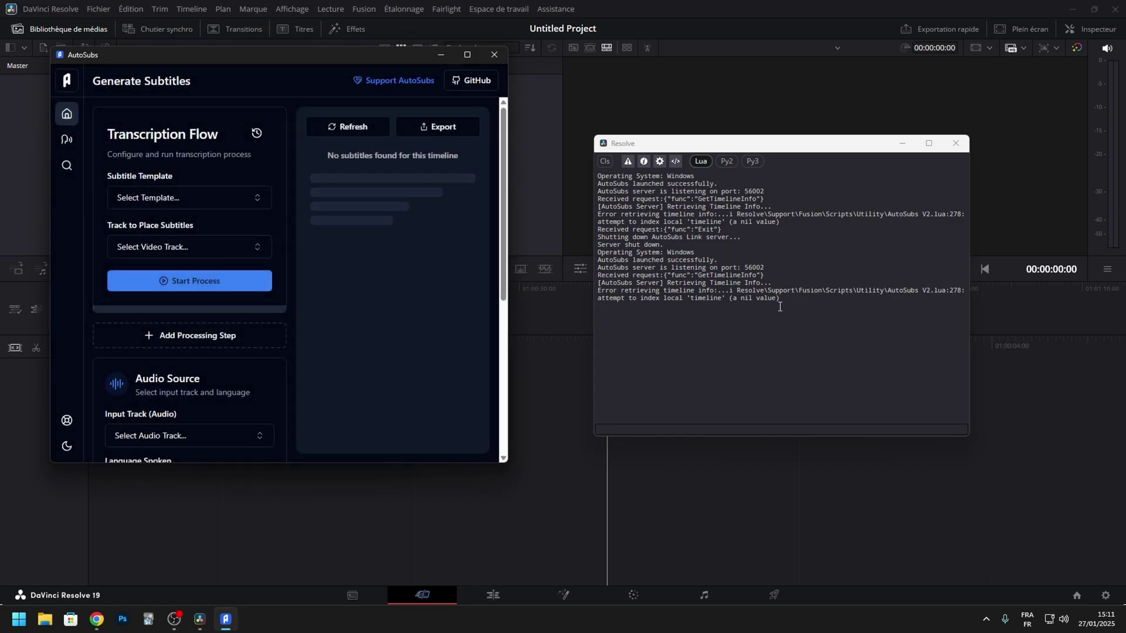
drag(776, 307, 584, 212)
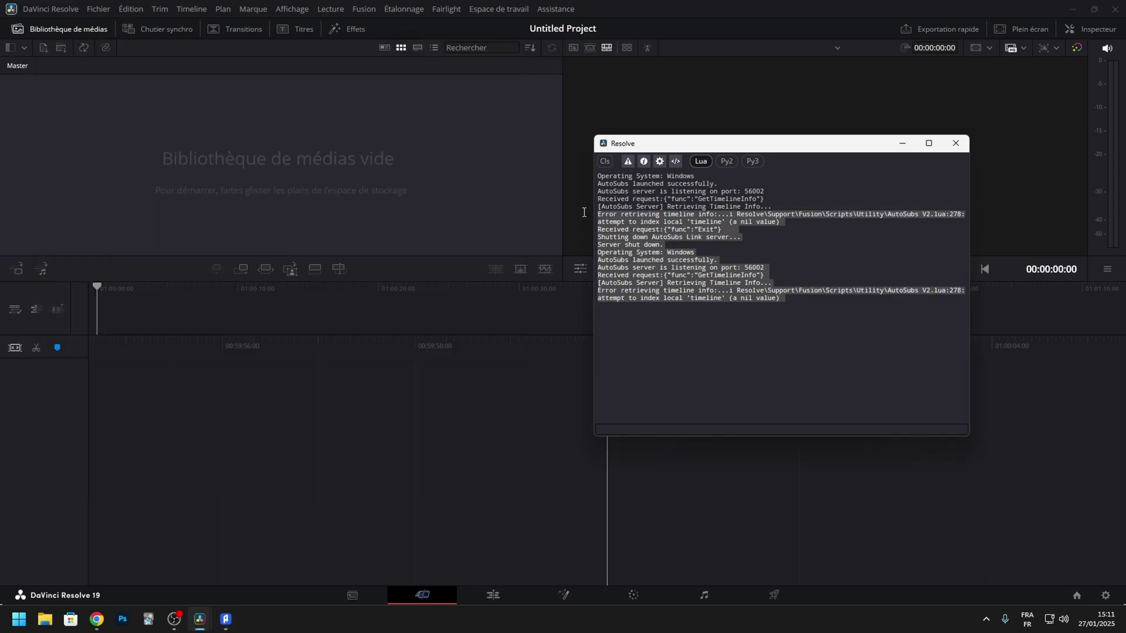
click(728, 327)
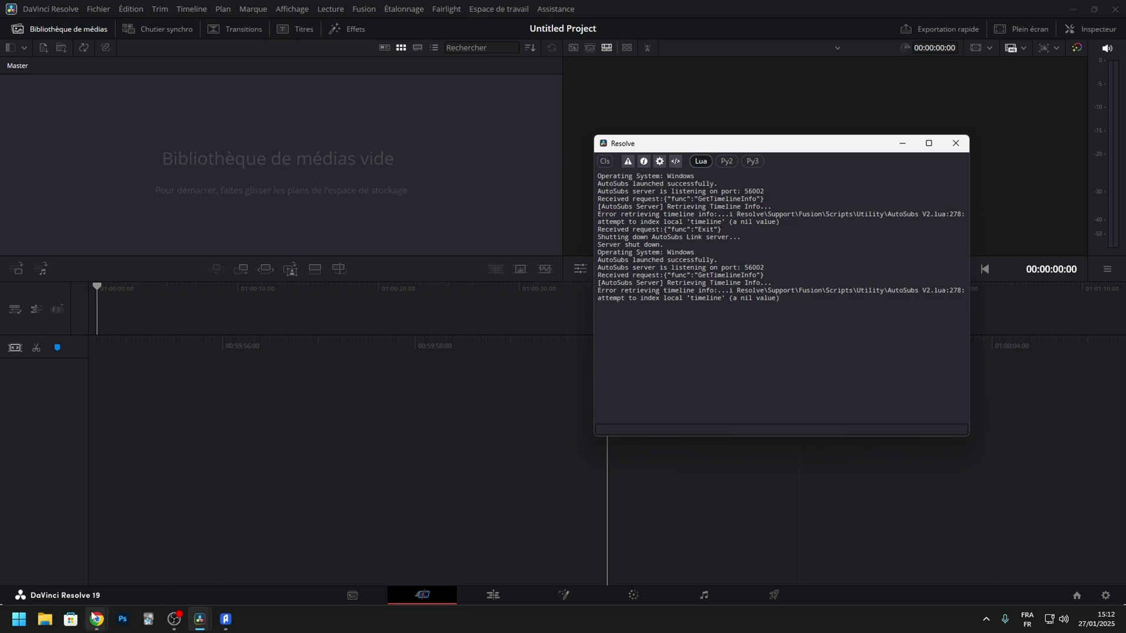
- Switch to the AutoSubs GitHub page in Chrome and look through its README for the manual setup guides
mouse_move(96, 618)
click(115, 547)
click(357, 12)
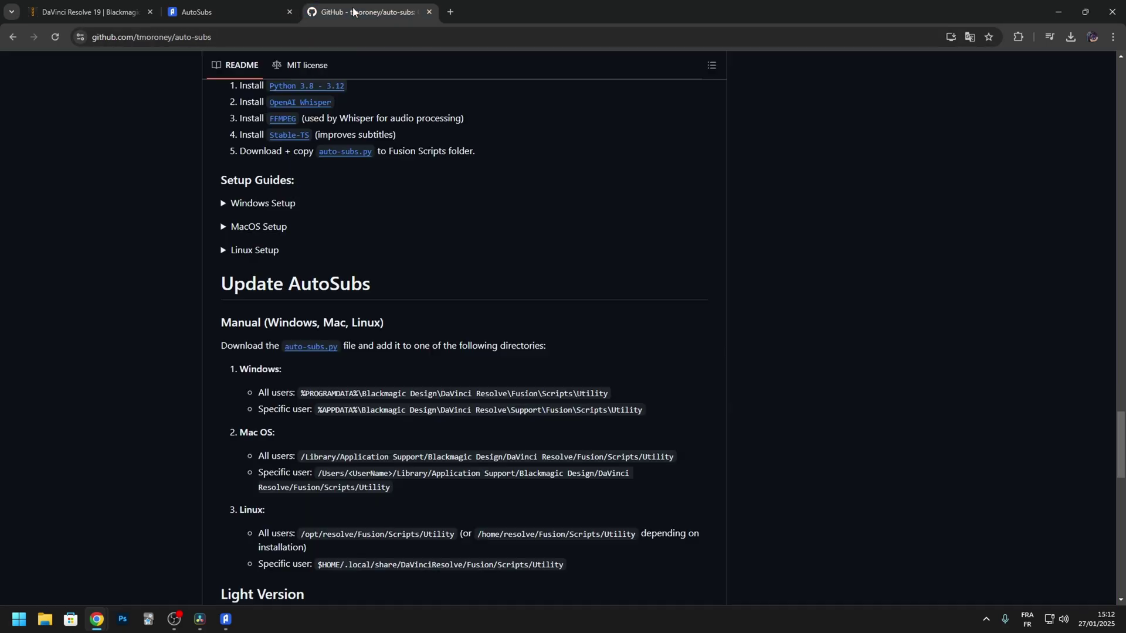
scroll(386, 319, up, 5)
scroll(384, 321, up, 20)
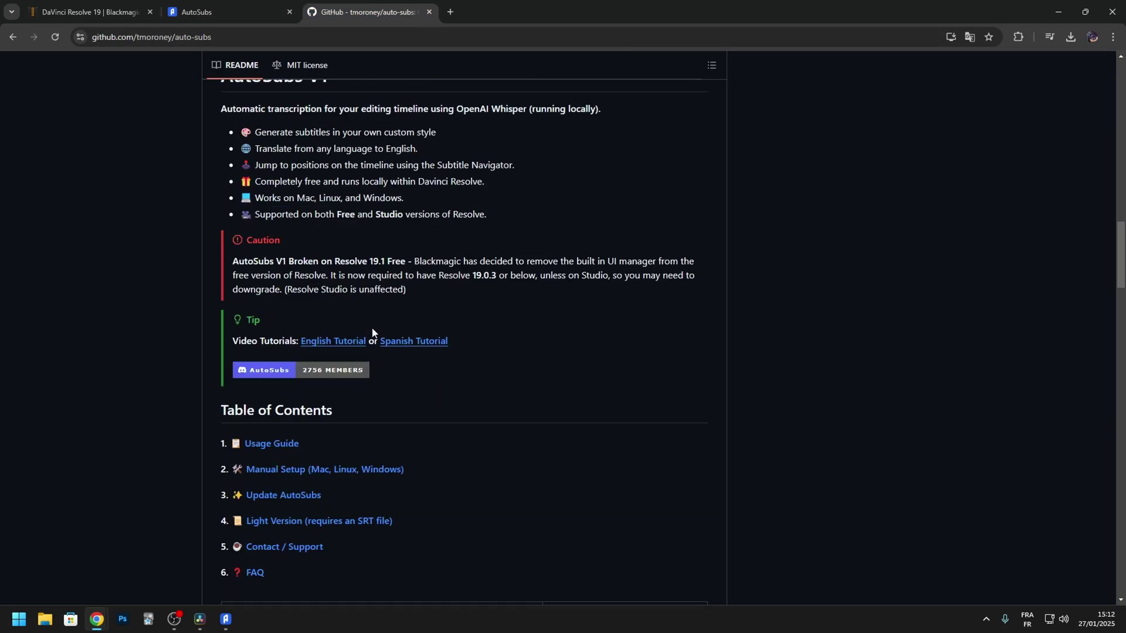
scroll(378, 330, down, 13)
scroll(376, 334, down, 20)
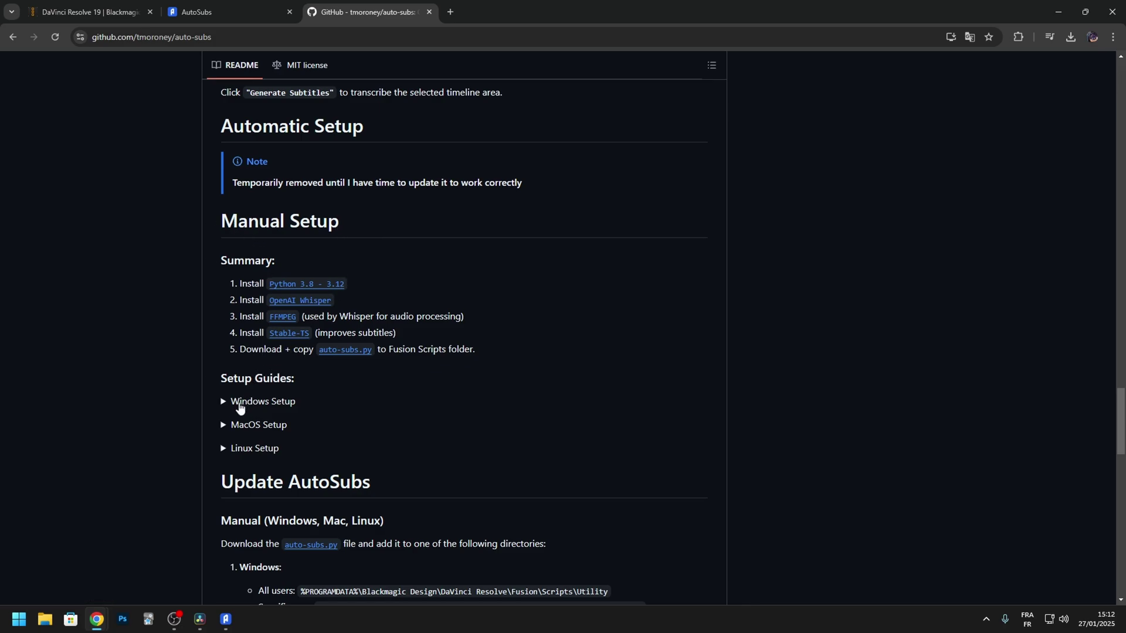
- Expand the Windows Setup guide and read its installation steps for Python, Whisper, FFMPEG and Stable-TS
click(239, 404)
scroll(409, 412, down, 2)
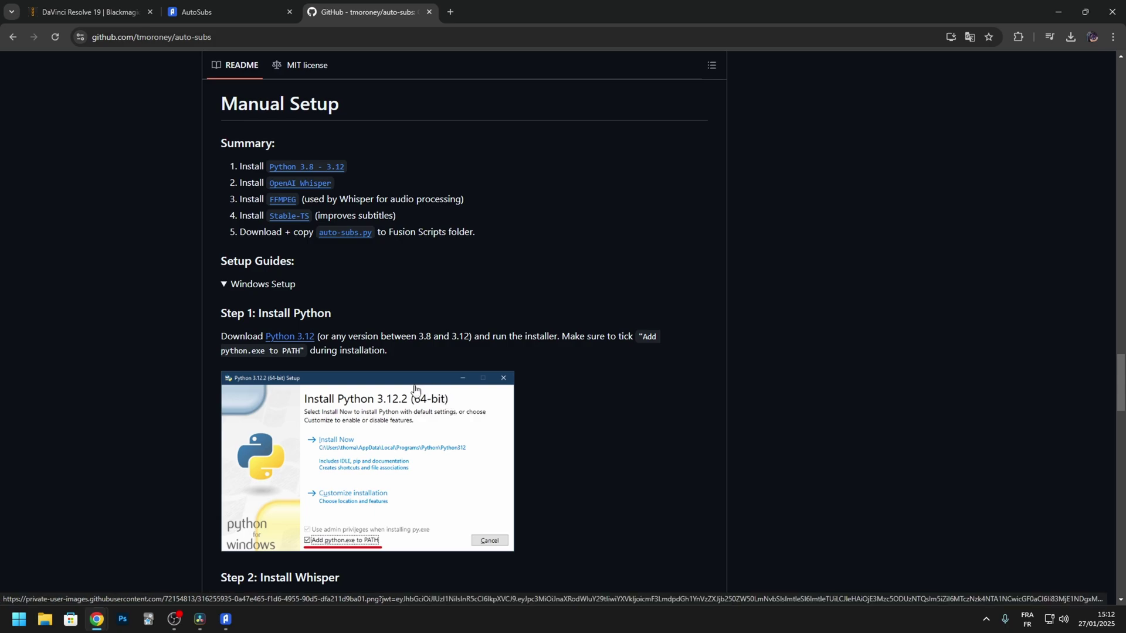
scroll(542, 417, down, 2)
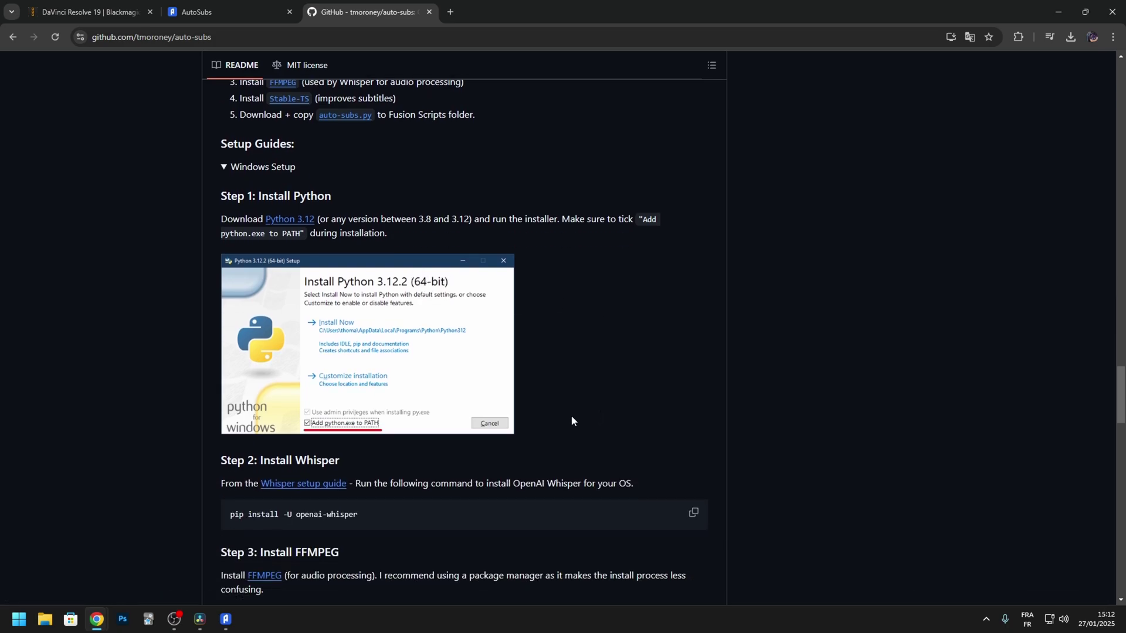
scroll(226, 222, down, 2)
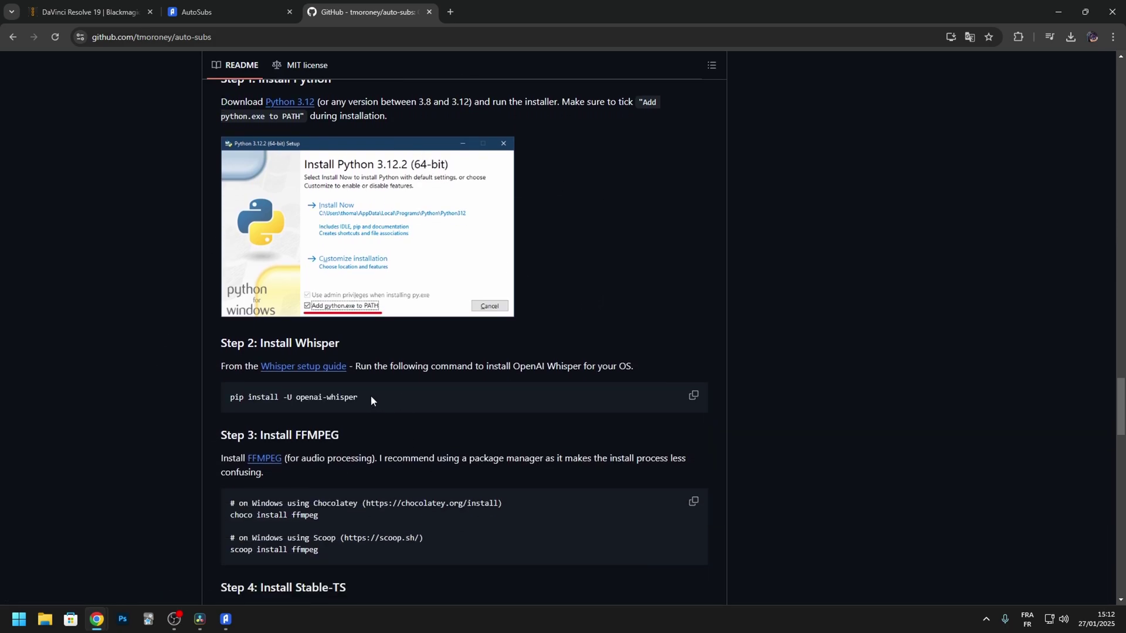
triple_click(371, 395)
scroll(434, 461, down, 2)
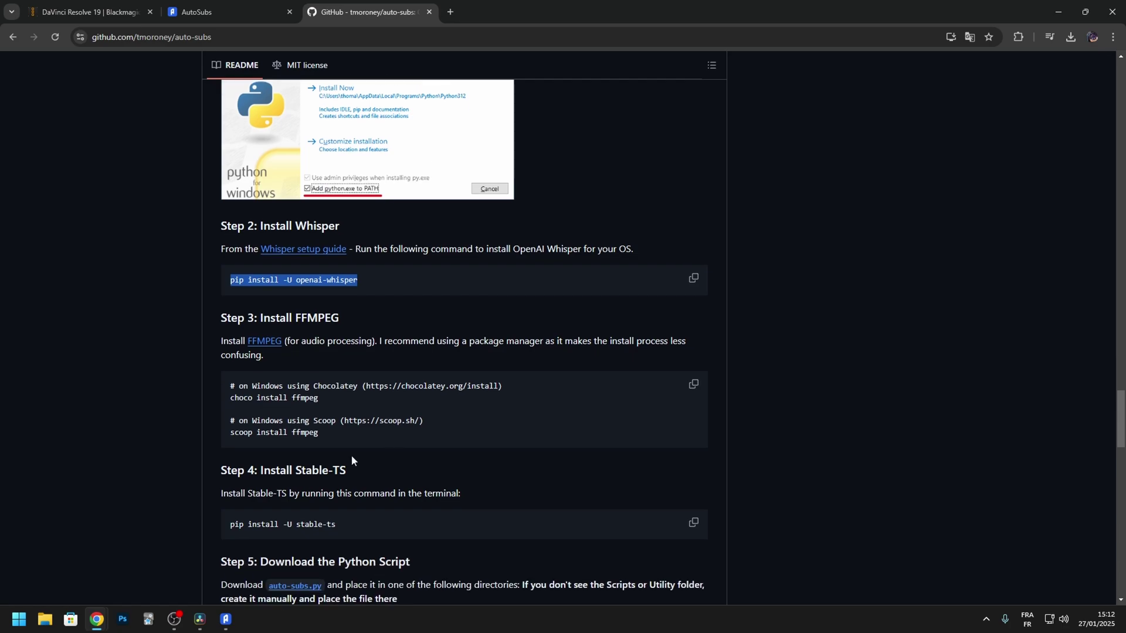
scroll(418, 495, down, 2)
drag(390, 344, 222, 272)
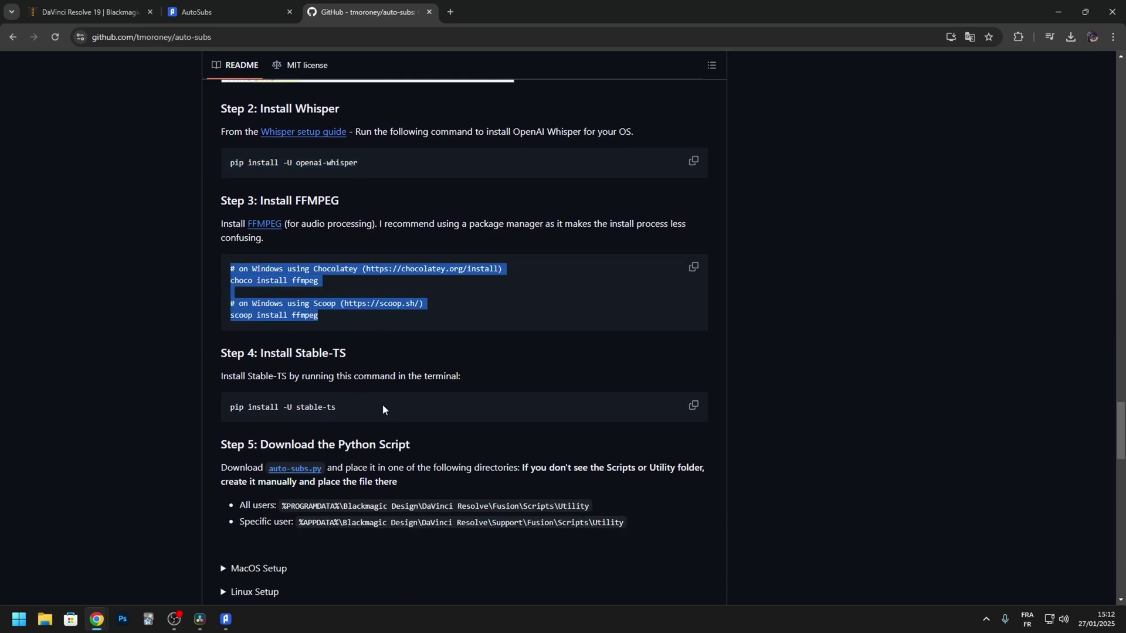
drag(381, 405, 188, 397)
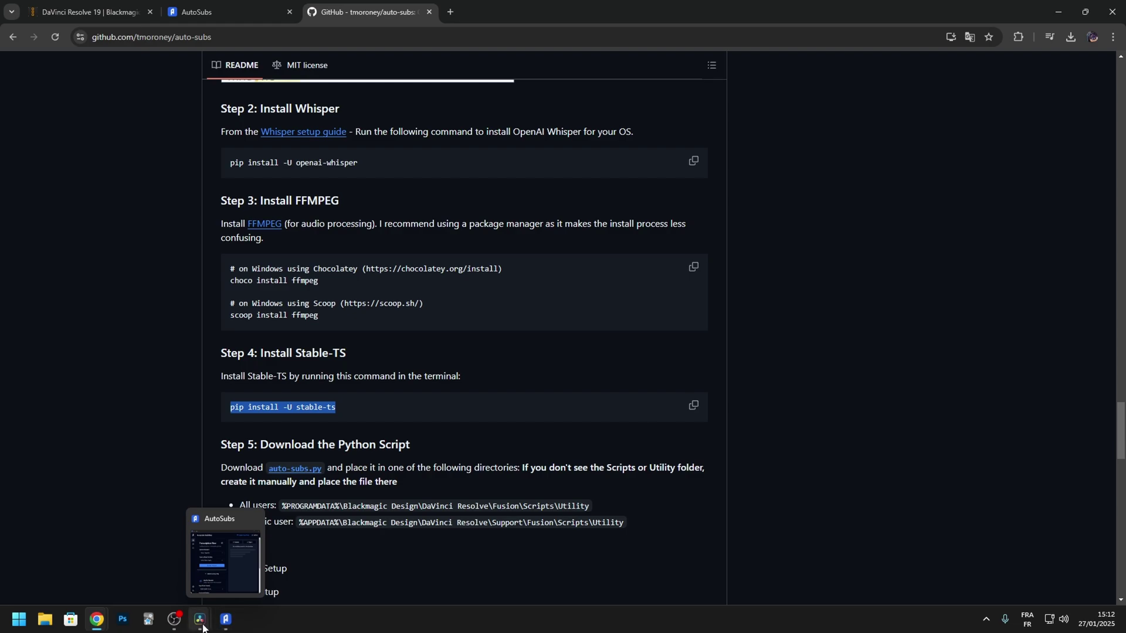
- Return to DaVinci Resolve and close the AutoSubs window and the scripting console
mouse_move(202, 625)
click(169, 571)
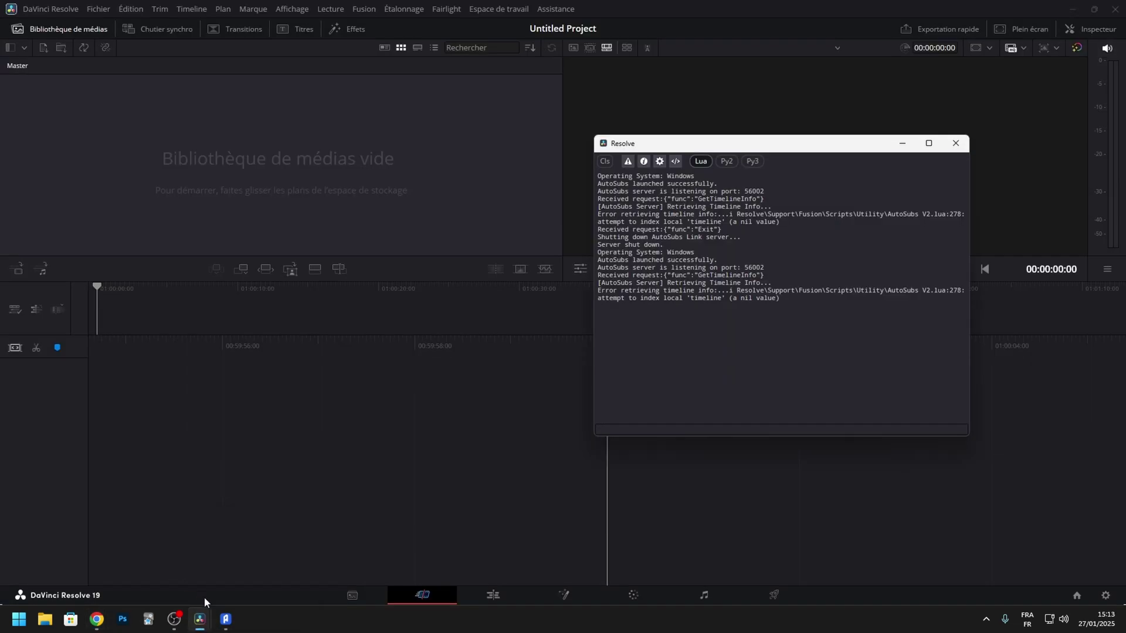
click(226, 620)
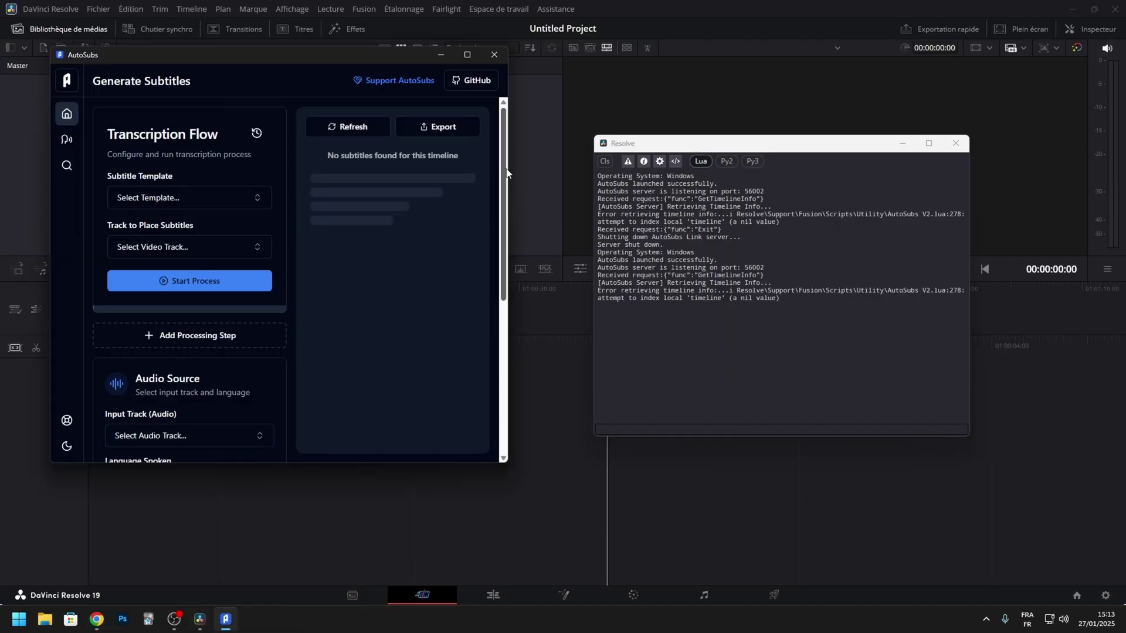
click(494, 55)
right_click(282, 190)
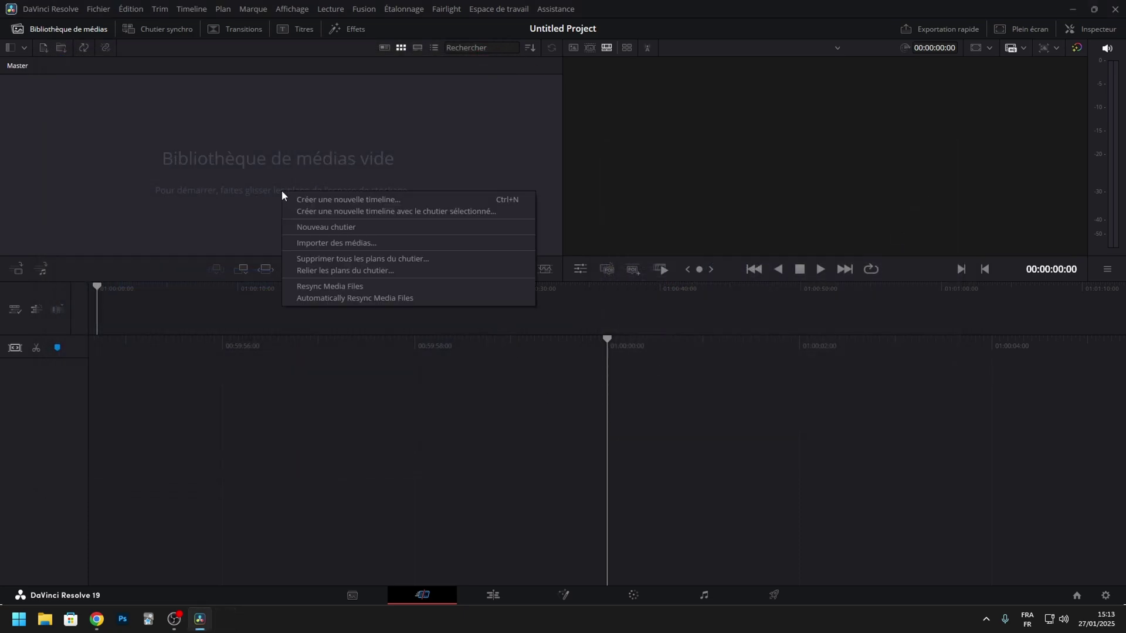
click(319, 243)
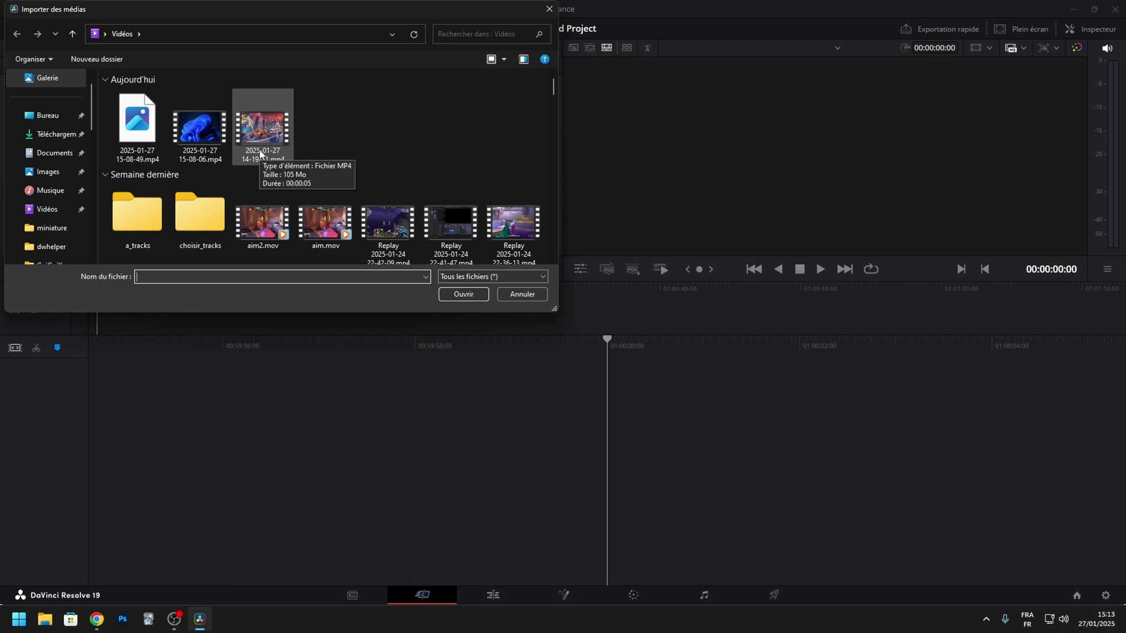
double_click(259, 154)
click(490, 596)
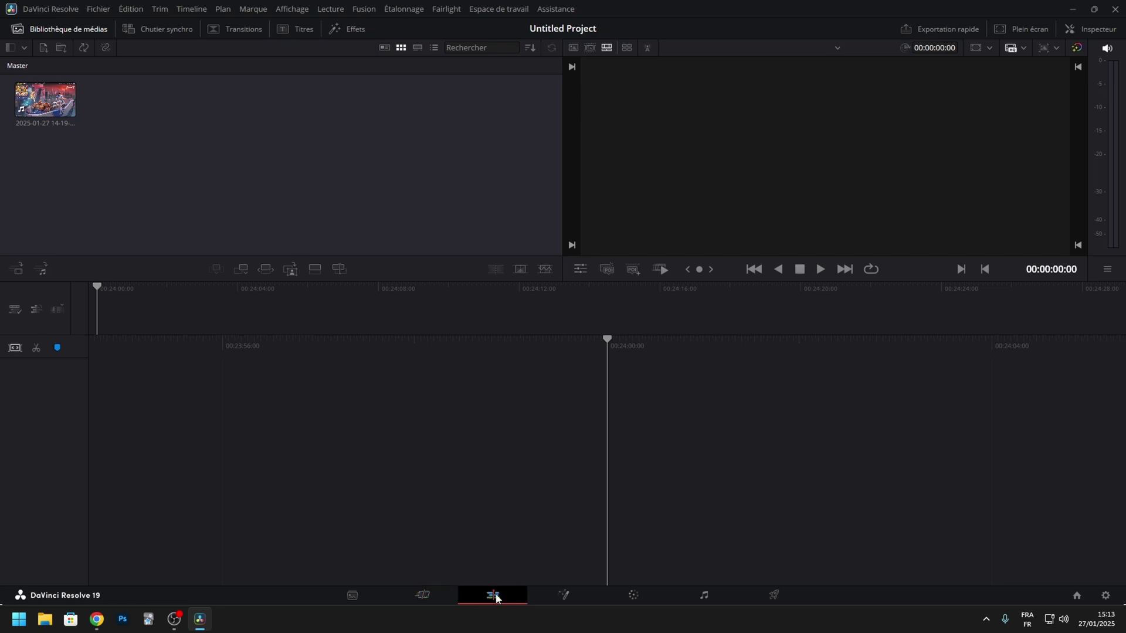
drag(125, 91, 457, 498)
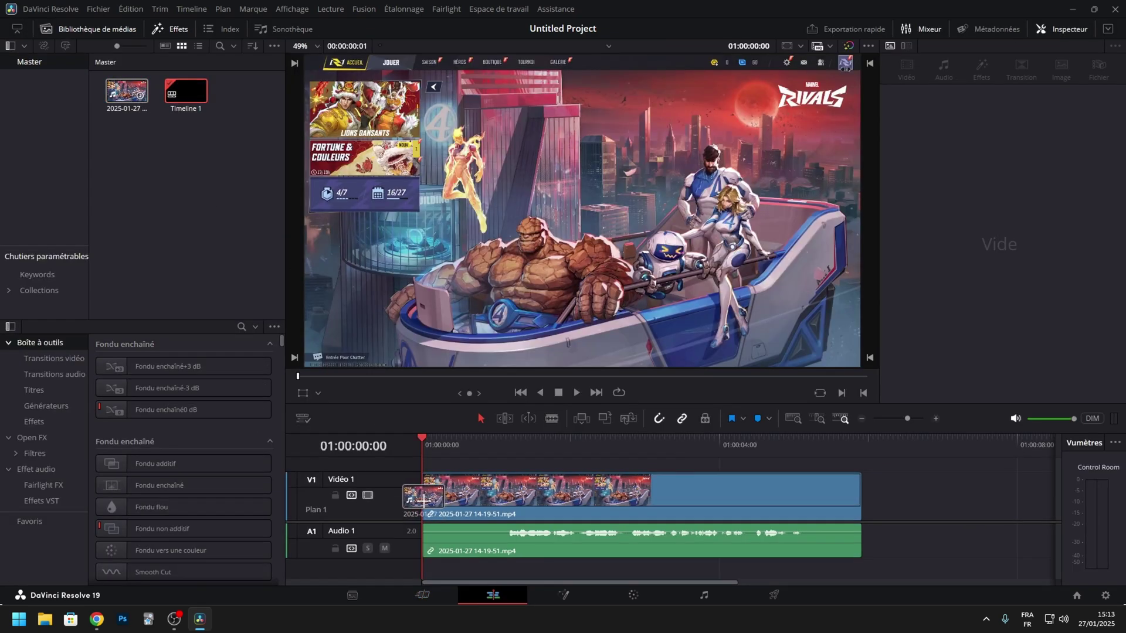
- Trim the clip to the part between 01:00:01:07 and about 01:00:05:08, move it to the timeline's start and save the project
drag(490, 449, 505, 450)
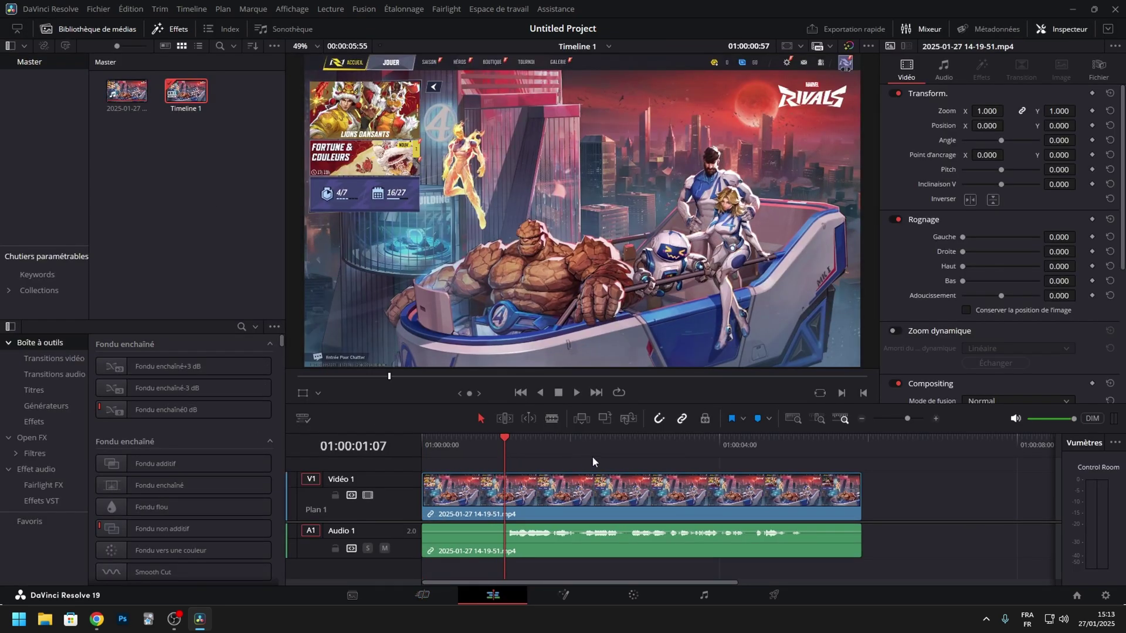
click(580, 496)
click(803, 442)
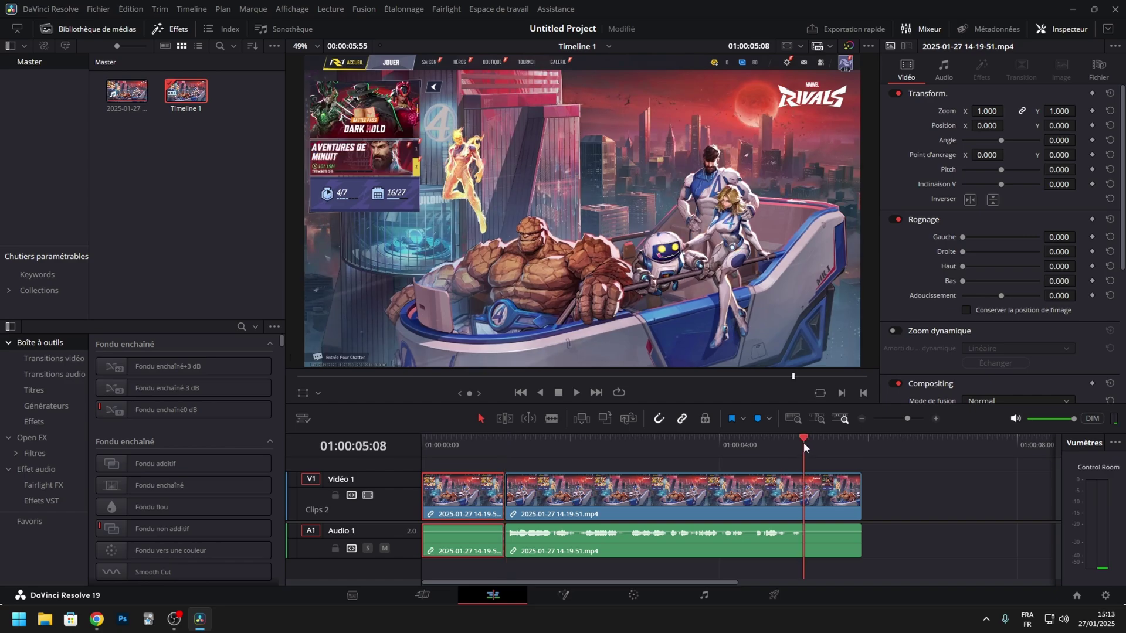
drag(621, 493, 537, 493)
click(422, 442)
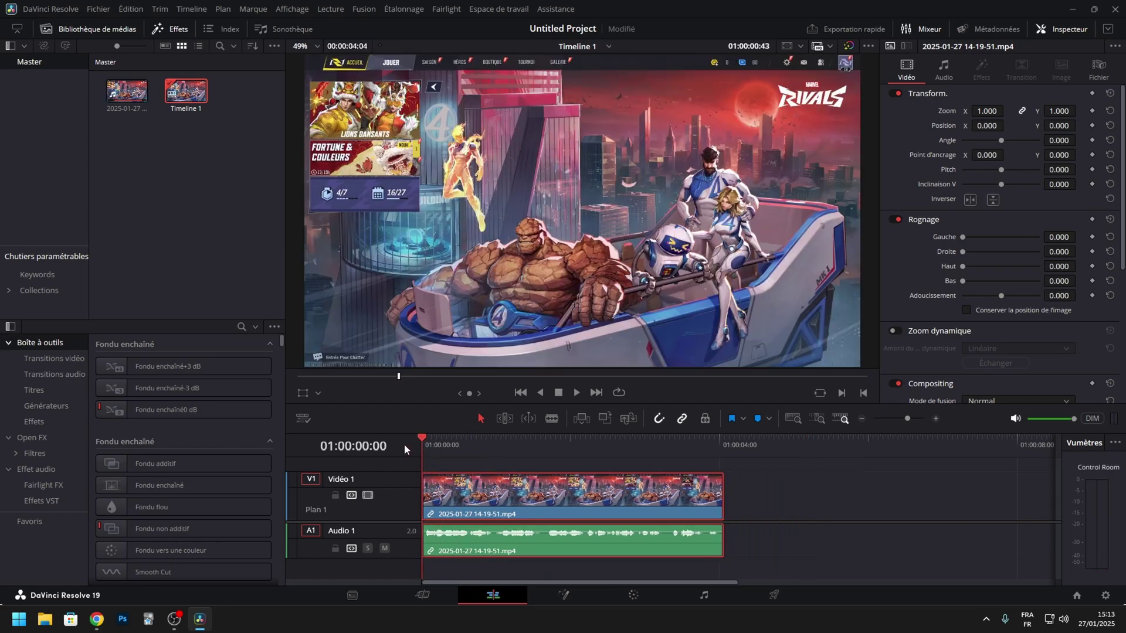
key(ctrl+s)
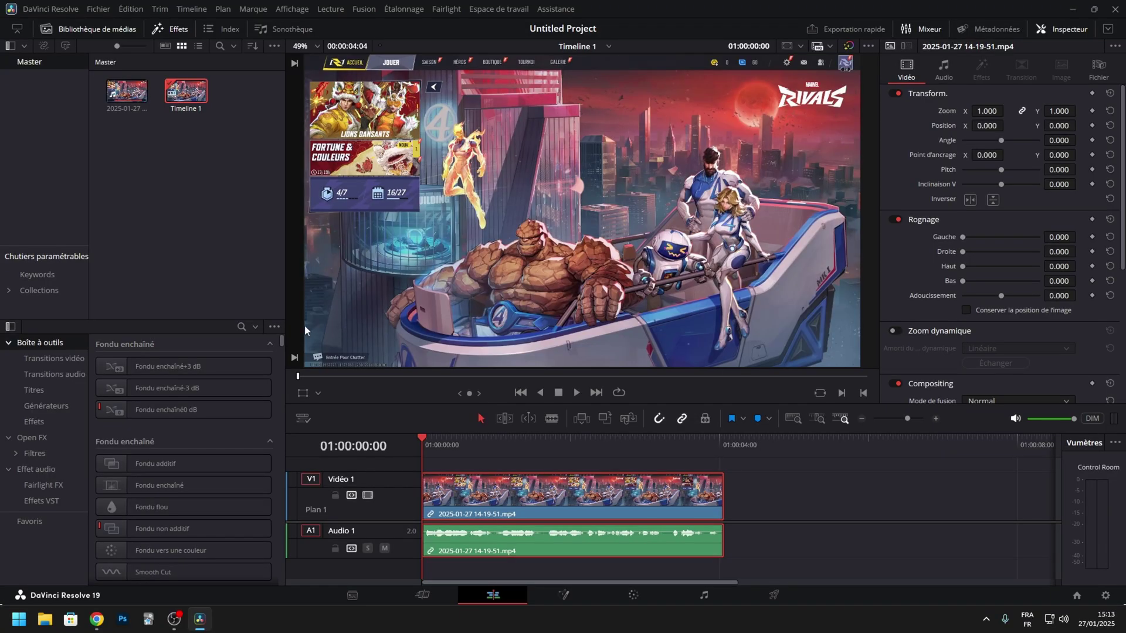
- Search the effects for "text" and place a Text+ title above the video clip at the timeline's start
click(241, 327)
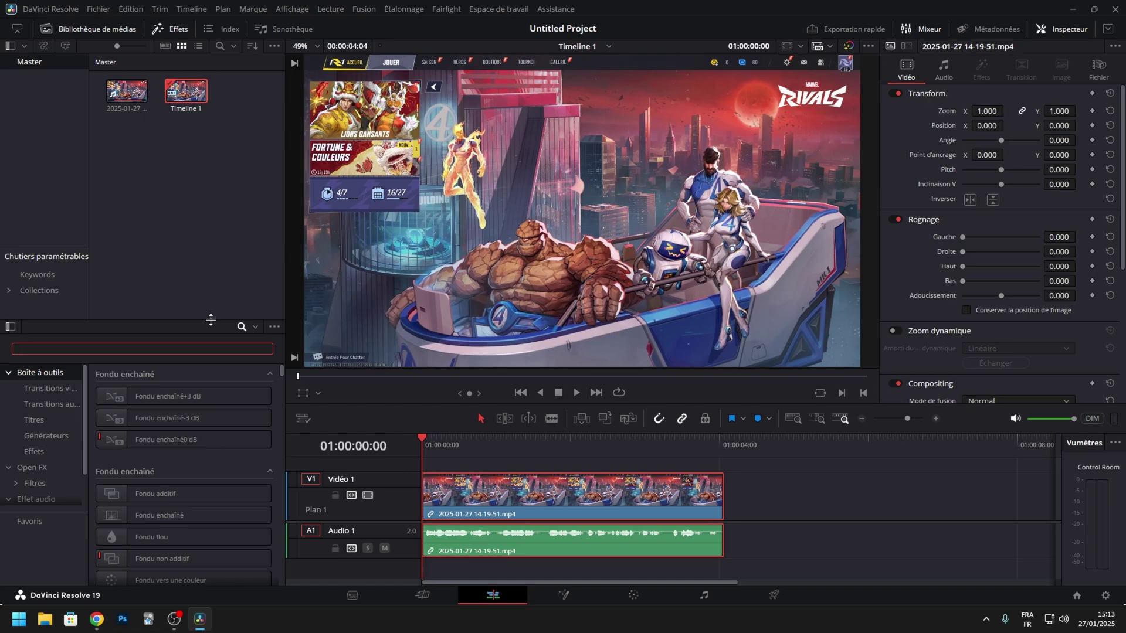
text(text)
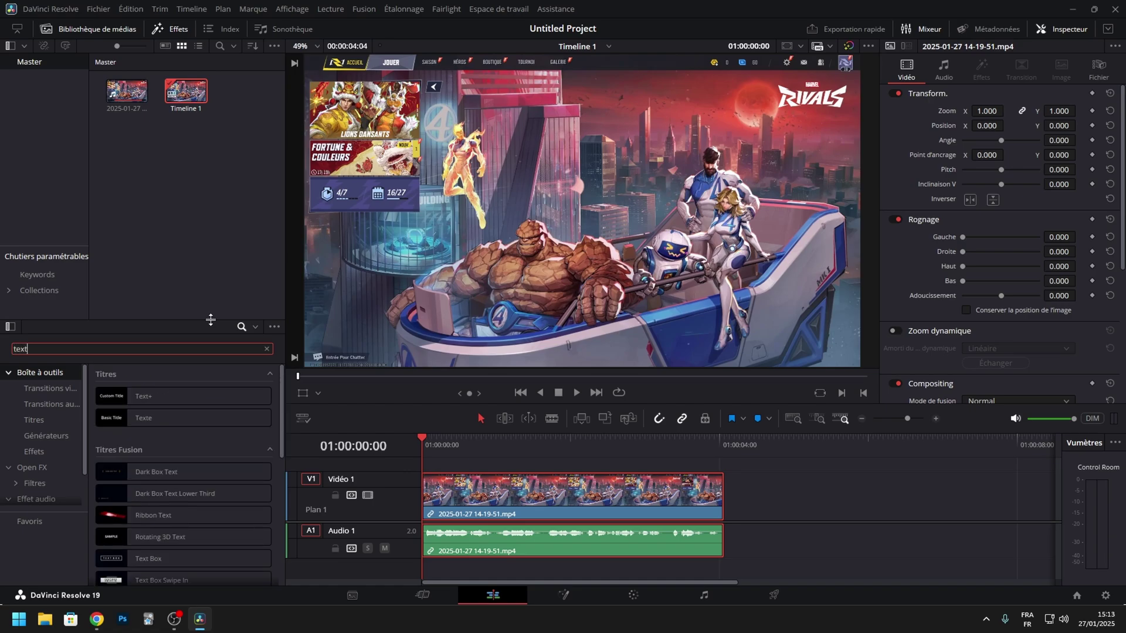
drag(193, 396, 452, 469)
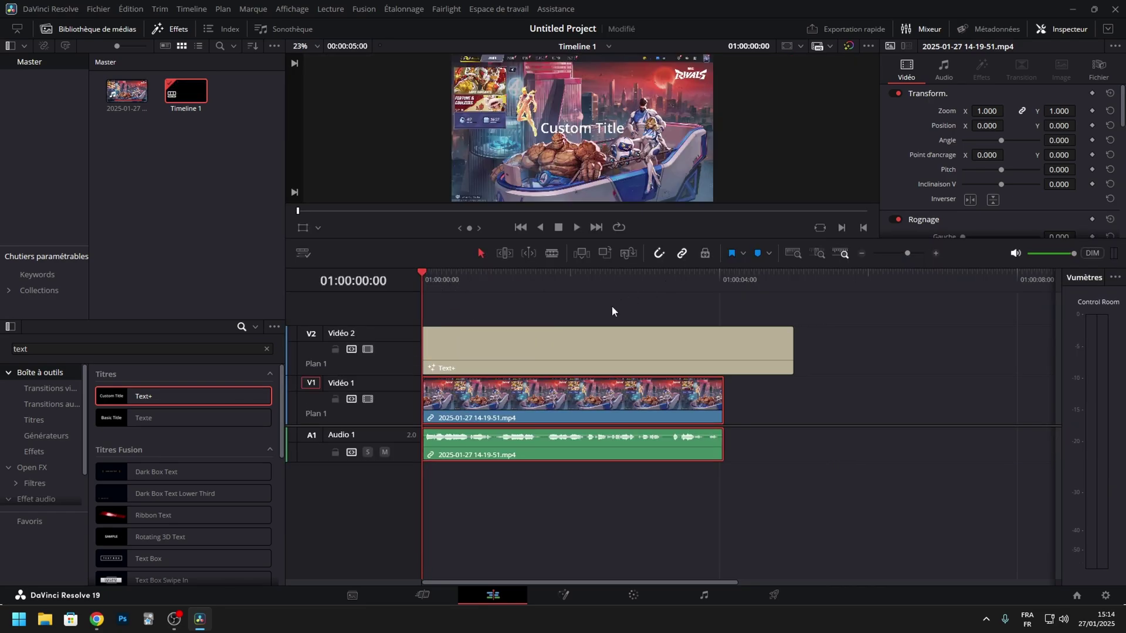
- Change the font of the Text+ title to Impact
click(565, 350)
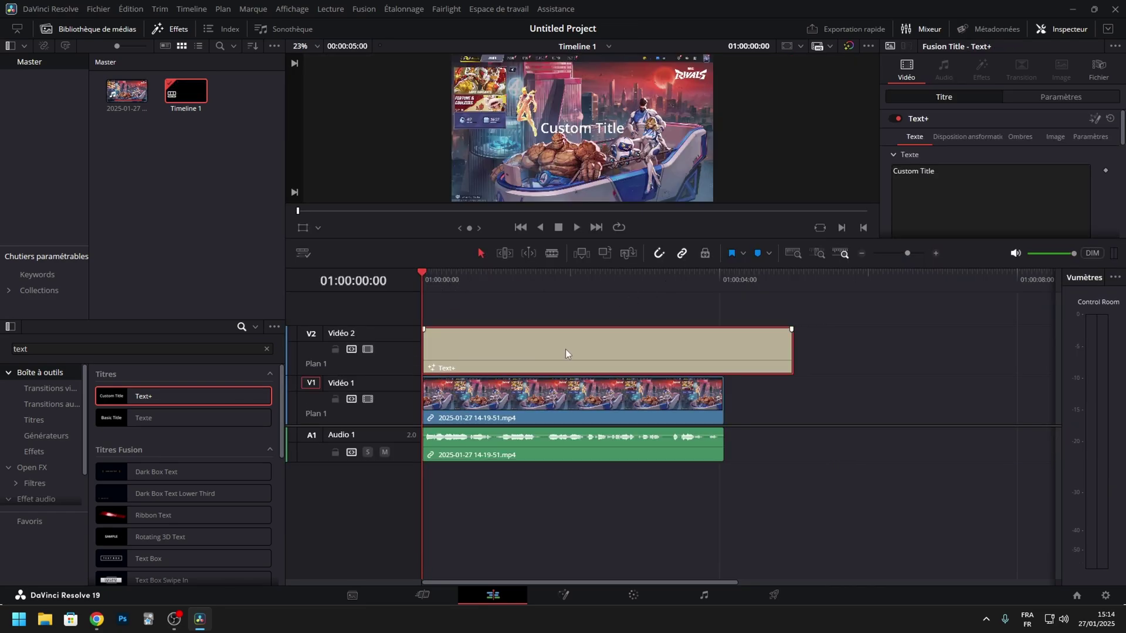
scroll(974, 188, down, 3)
click(991, 188)
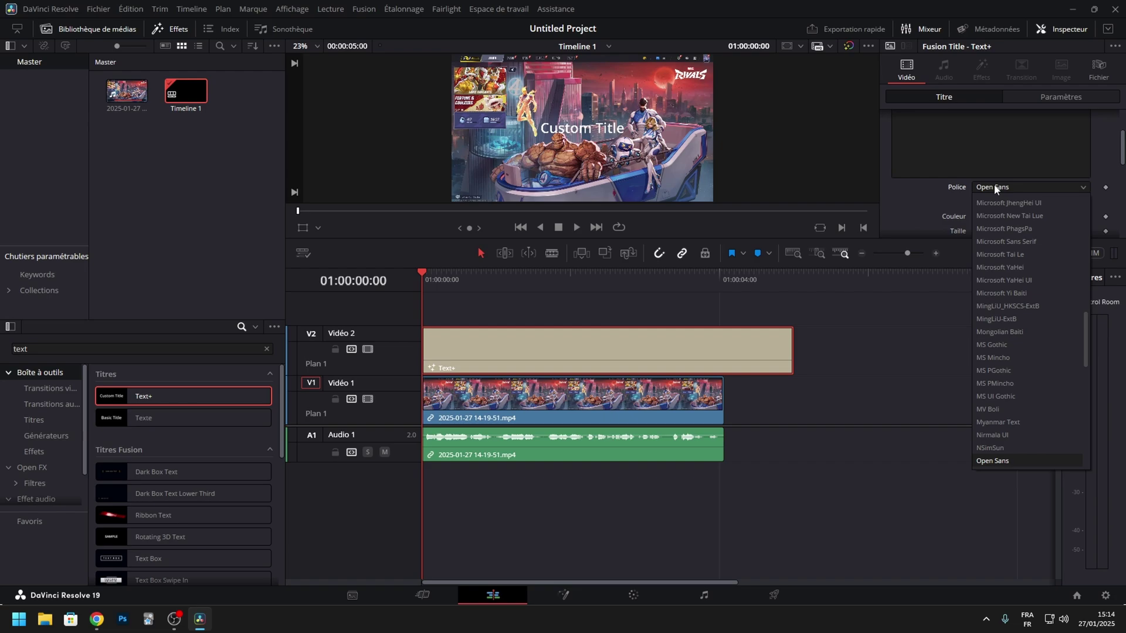
scroll(992, 255, up, 6)
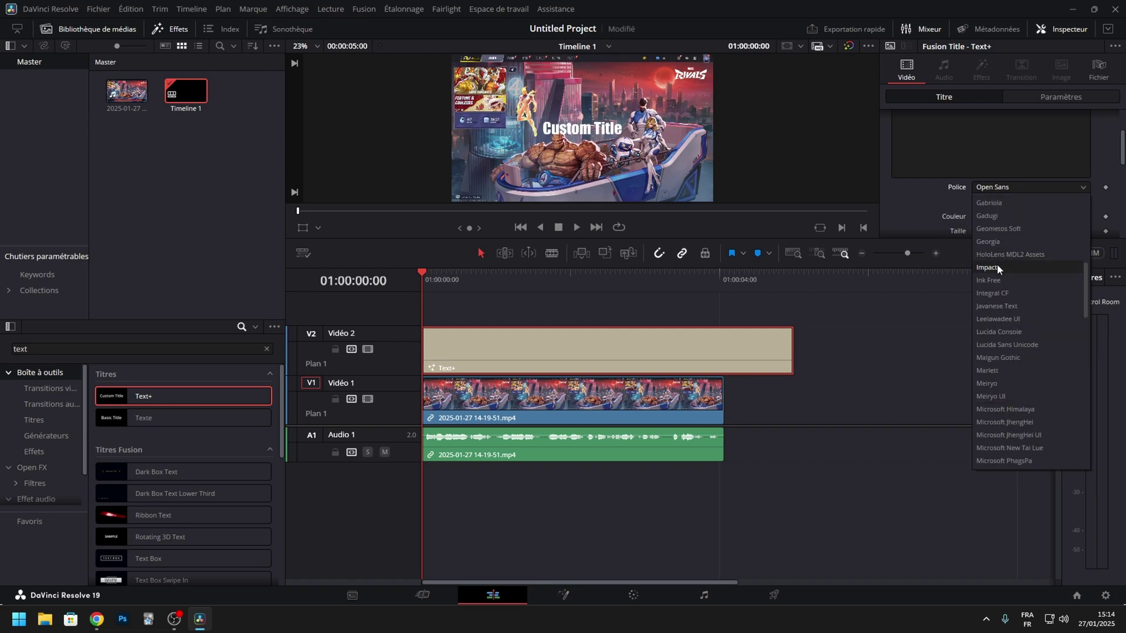
click(997, 268)
- Activate the title's Red Outline shading element and enlarge the viewer and inspector area
scroll(962, 188, up, 3)
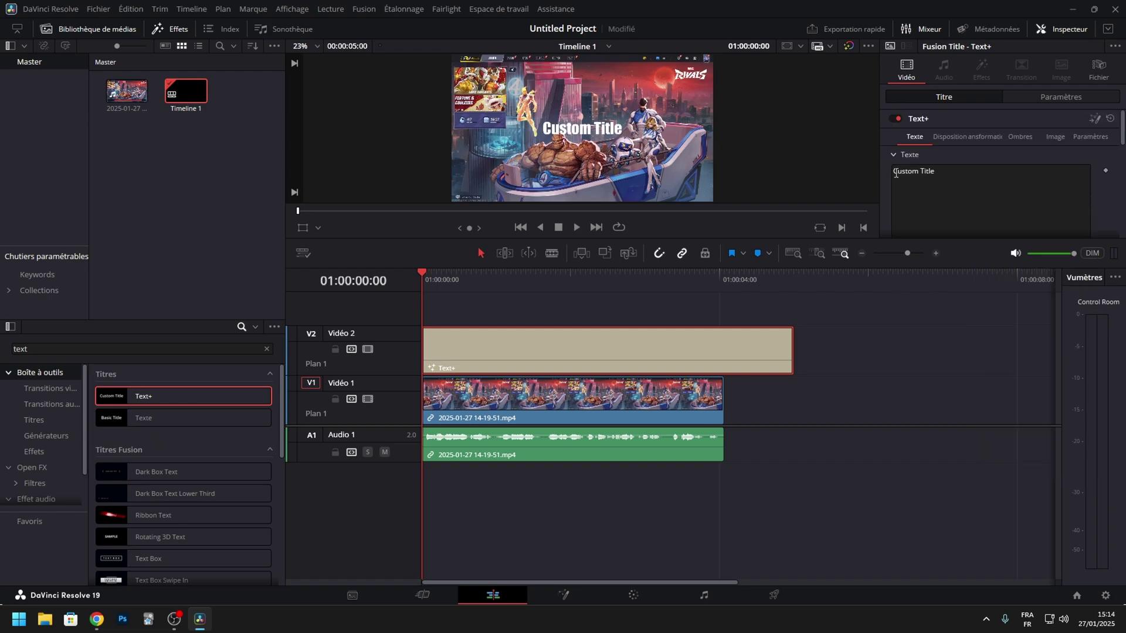
click(1019, 137)
click(993, 170)
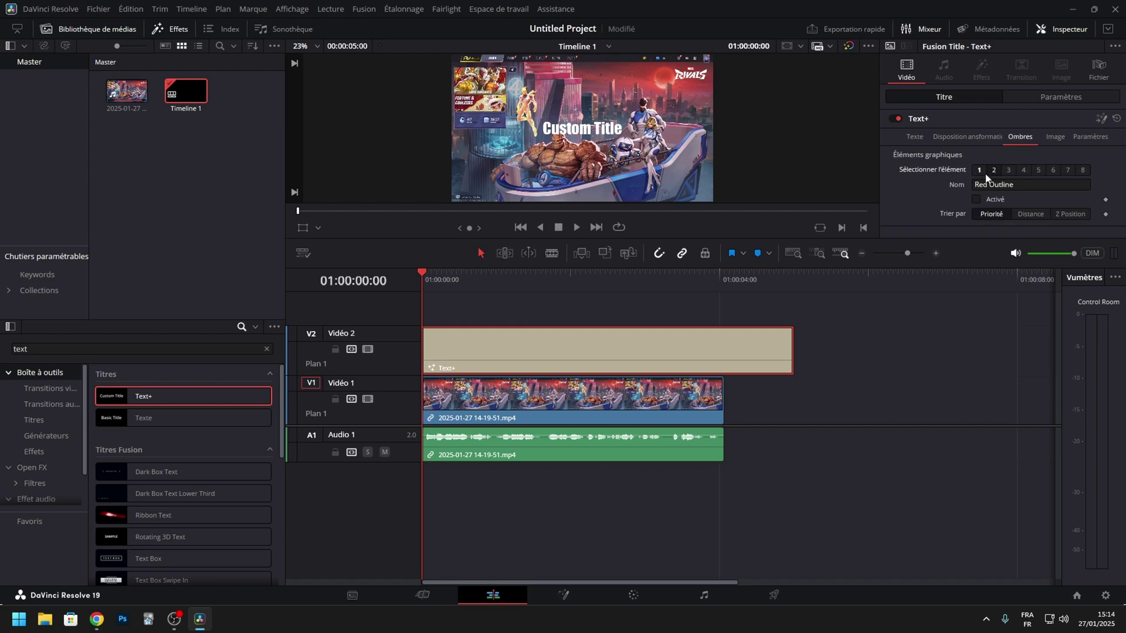
scroll(938, 194, down, 5)
scroll(962, 191, up, 5)
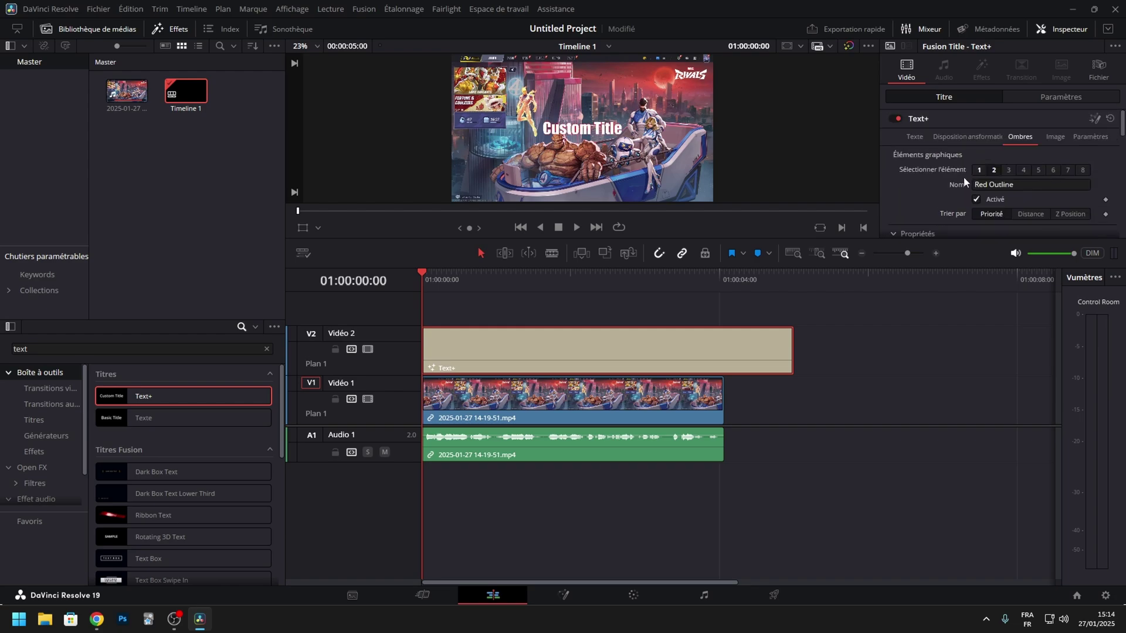
drag(969, 240, 969, 370)
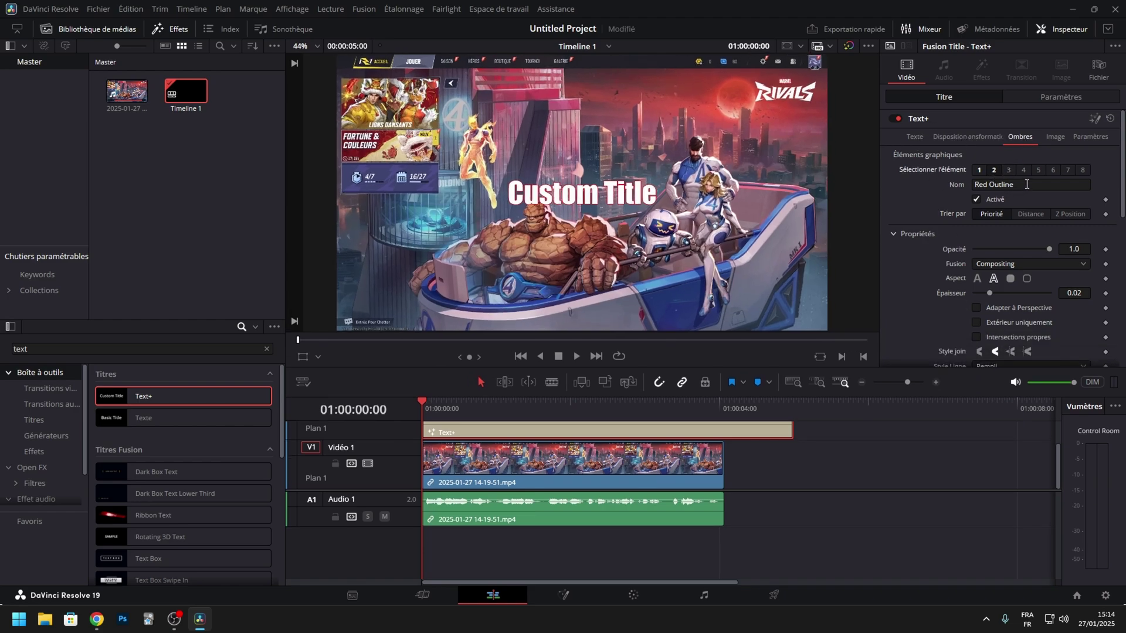
- Set the title outline's colour to black and its thickness to 0.1
scroll(1013, 206, down, 3)
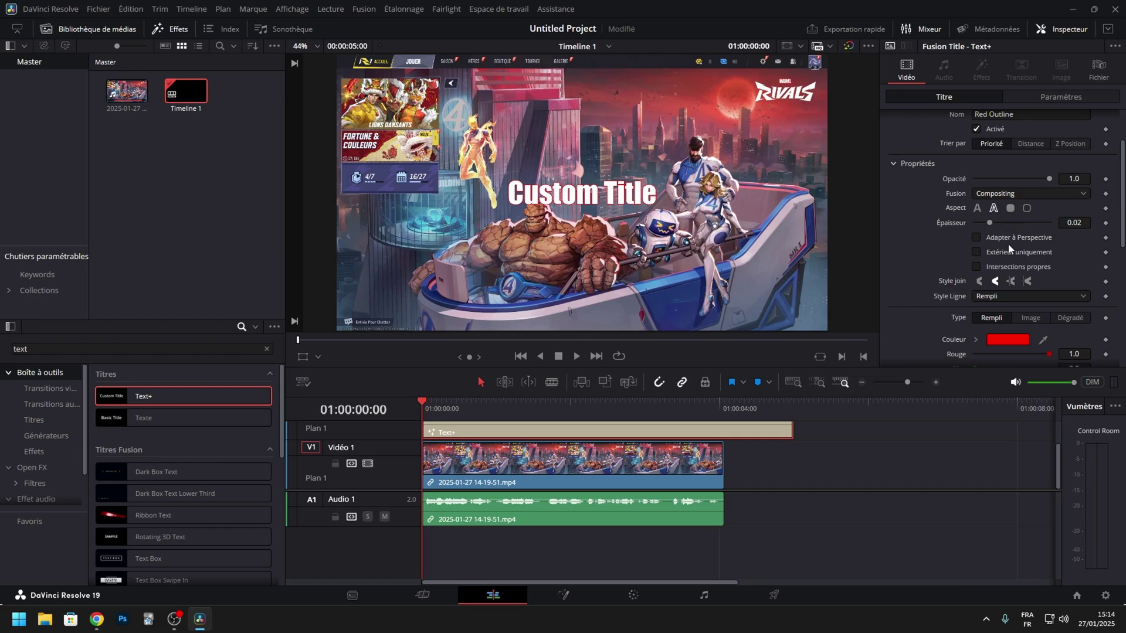
click(1000, 341)
click(412, 301)
click(696, 420)
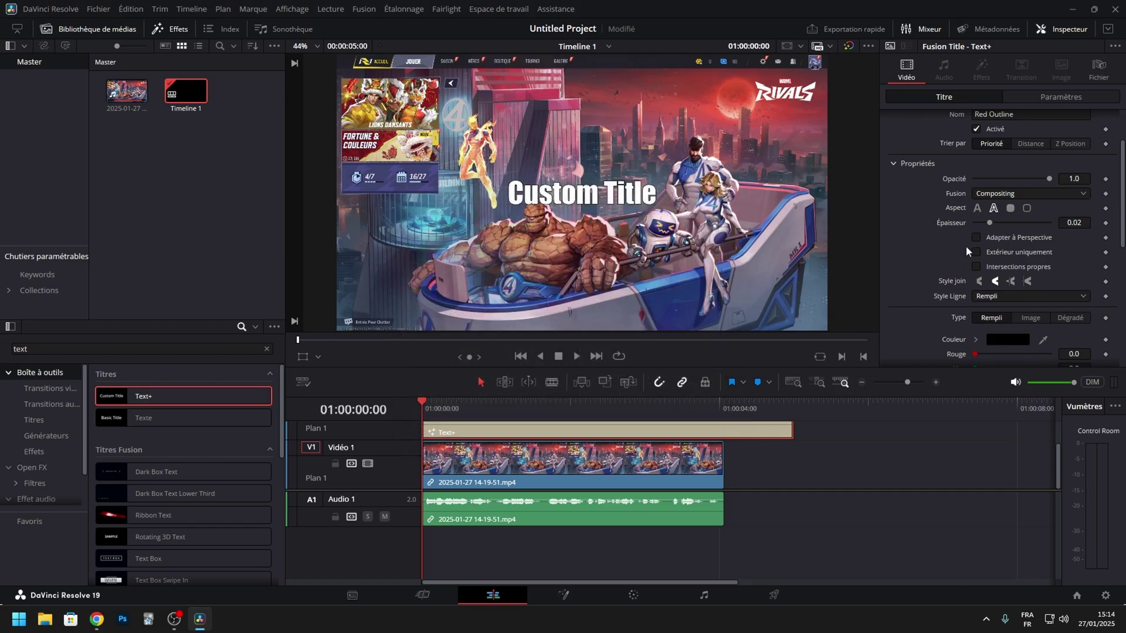
drag(989, 225, 1048, 223)
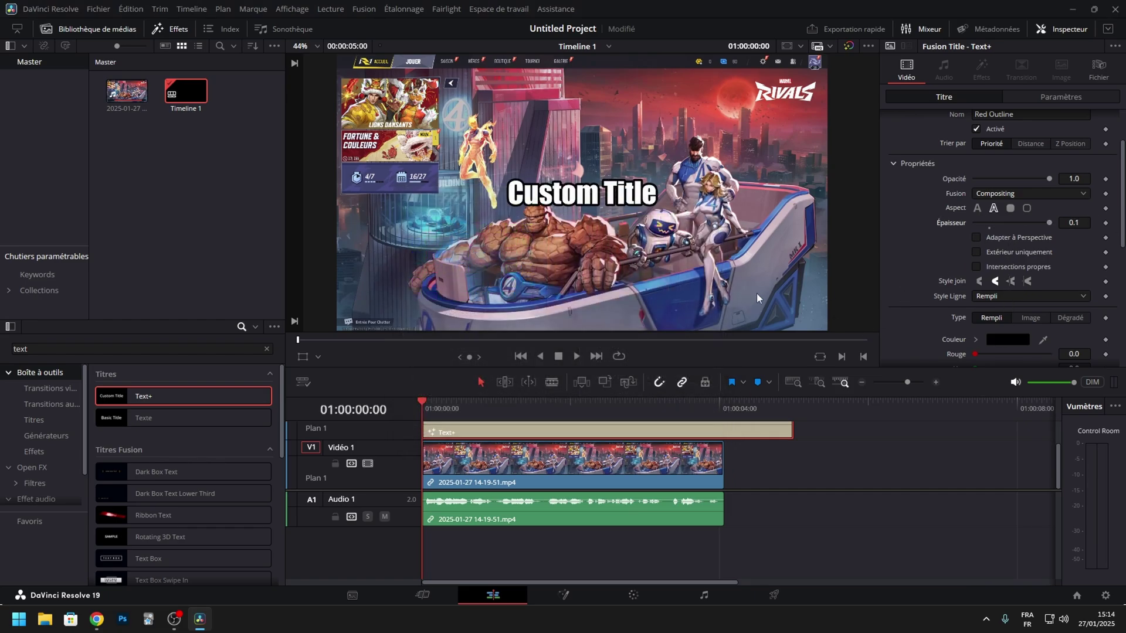
- Split the Text+ title at the video clip's end, 01:00:04:04, and delete the part extending past it
click(725, 411)
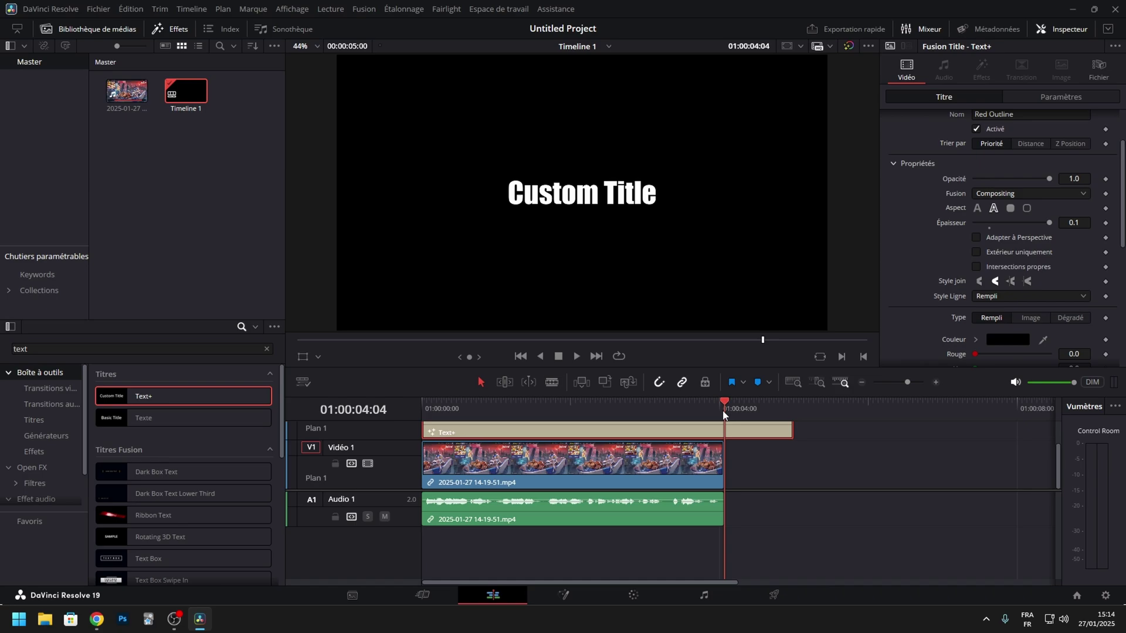
key(ctrl+b)
click(740, 436)
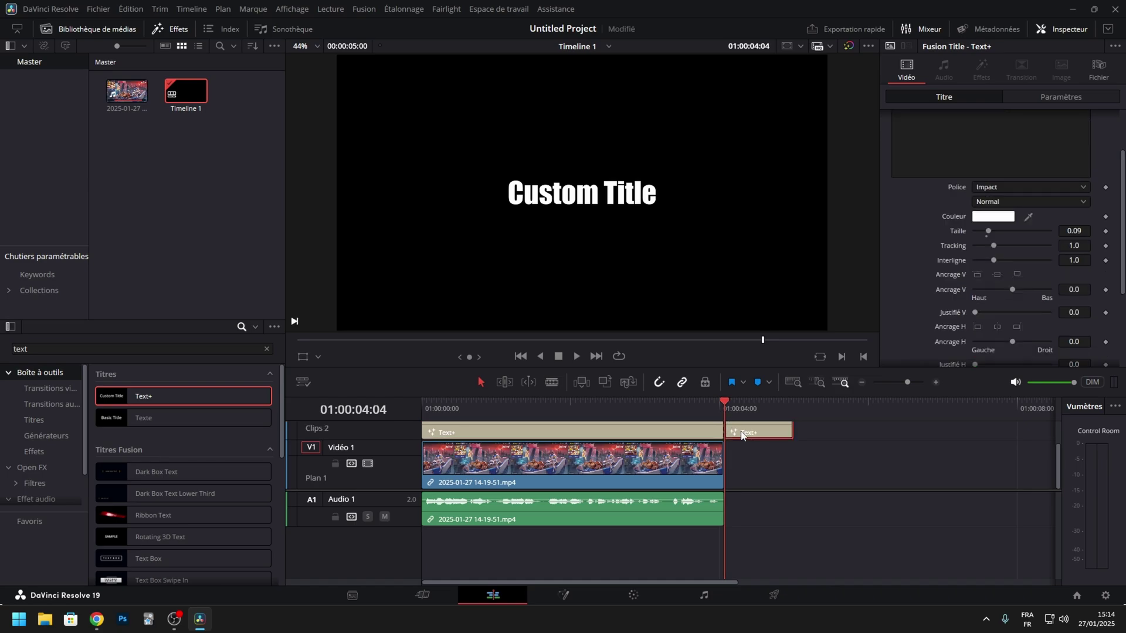
key(Delete)
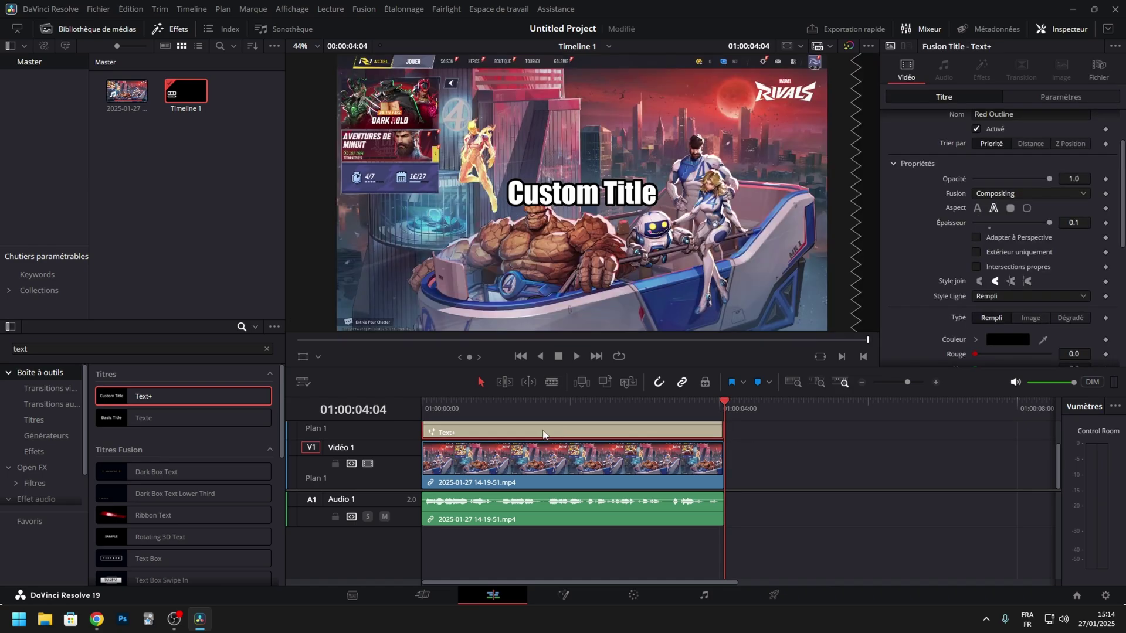
- Save the project and open the Text+ title in Fusion
key(ctrl+s)
right_click(541, 432)
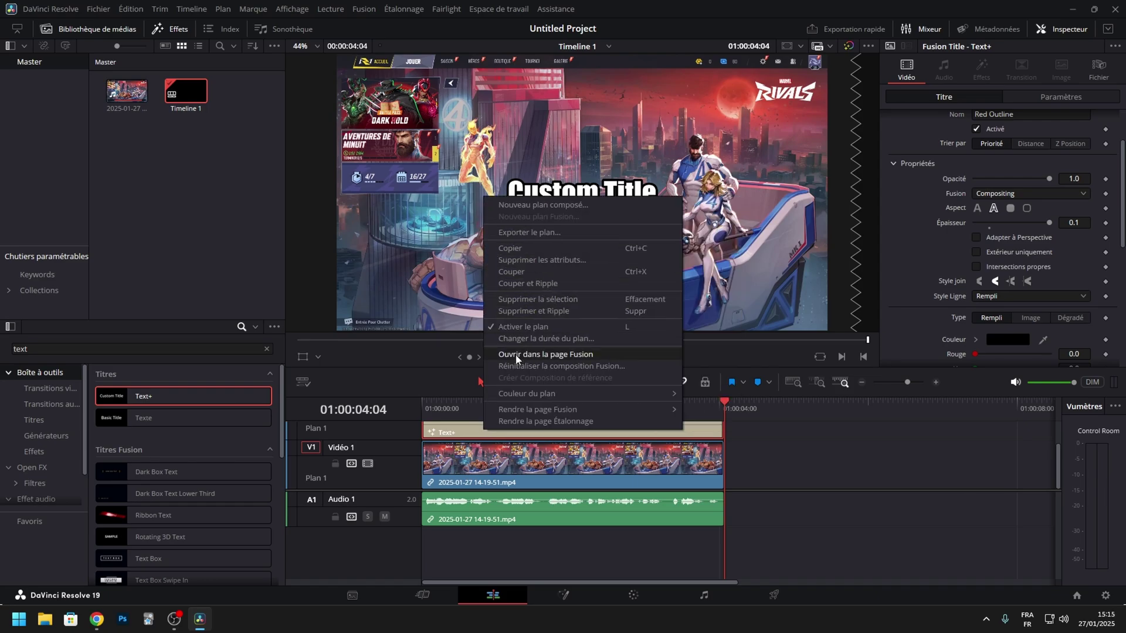
click(566, 399)
key(shift+5)
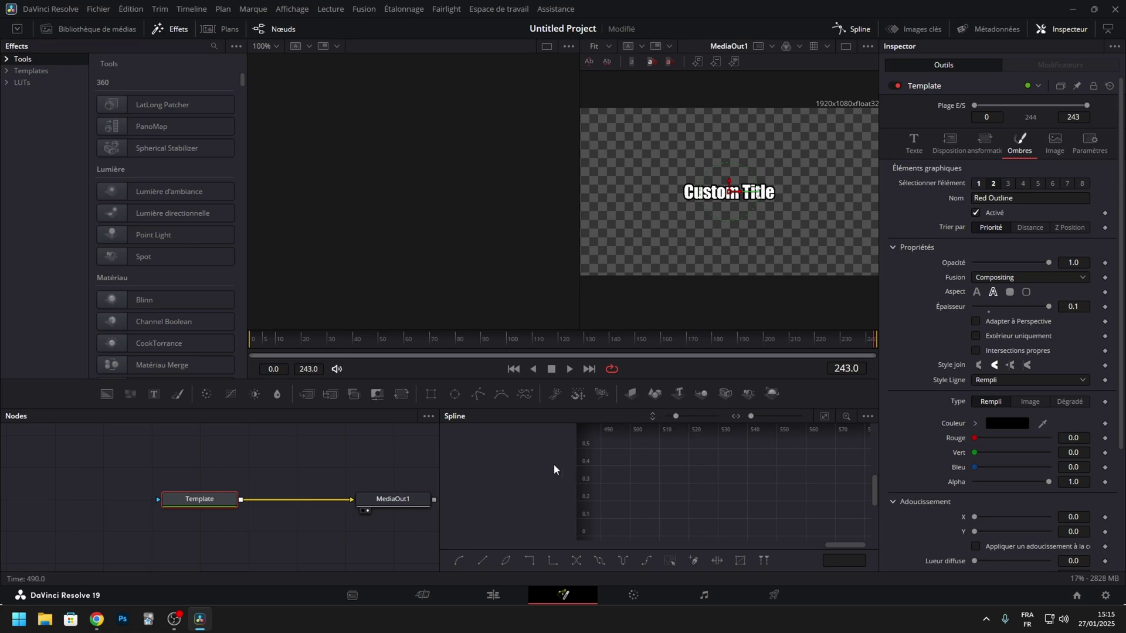
- Insert a Transform node between the Template and MediaOut1 nodes and spread the three nodes out in a row
right_click(263, 499)
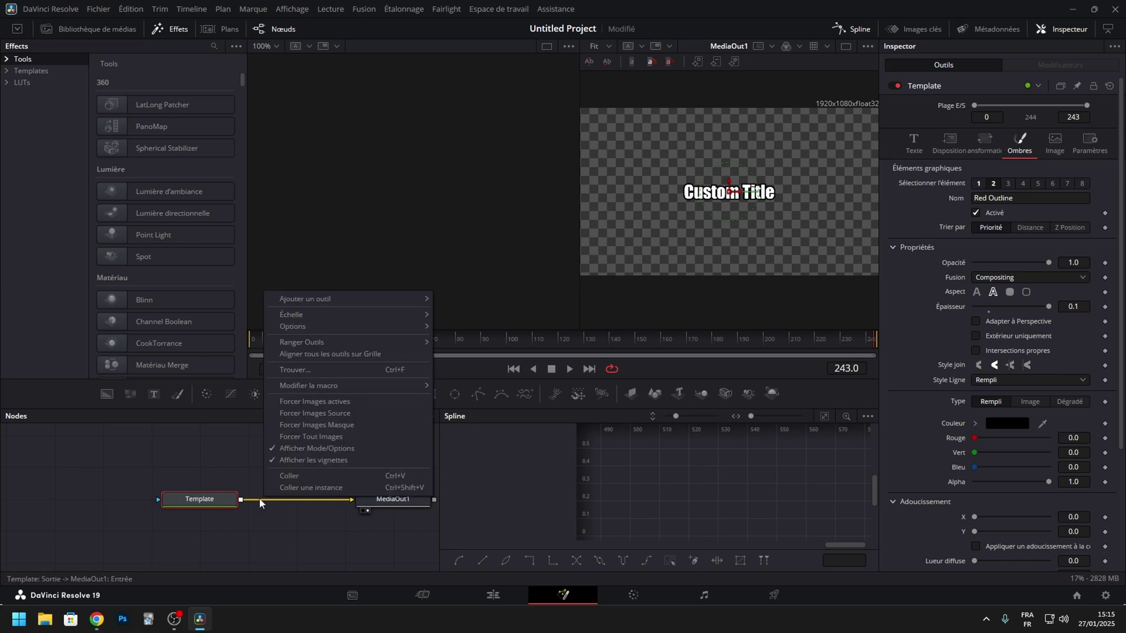
mouse_move(311, 301)
mouse_move(473, 601)
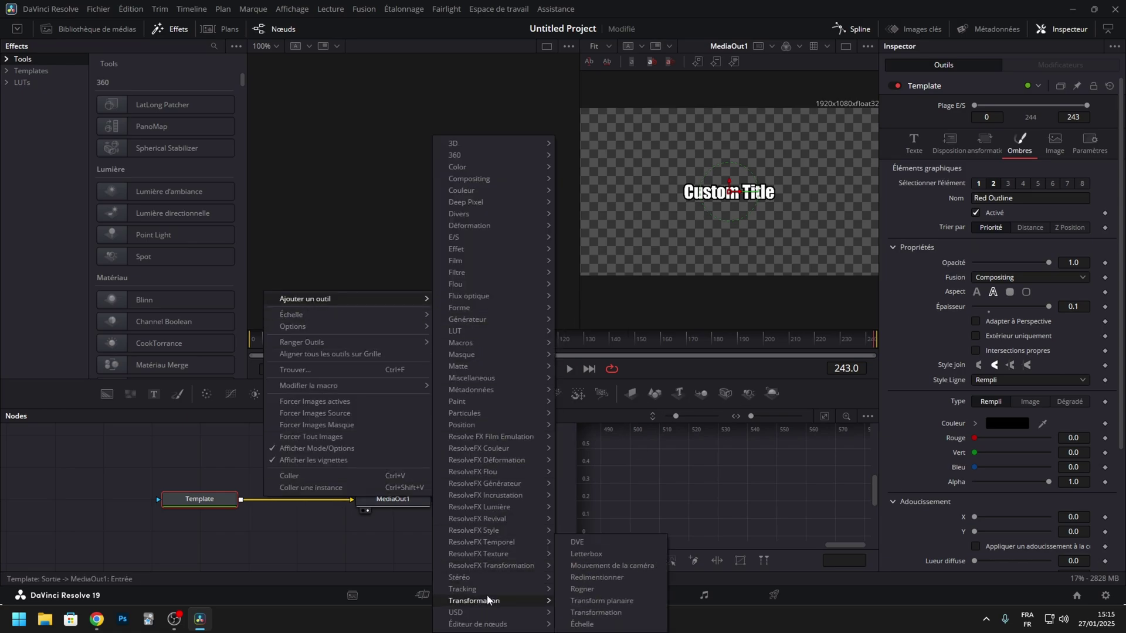
click(587, 611)
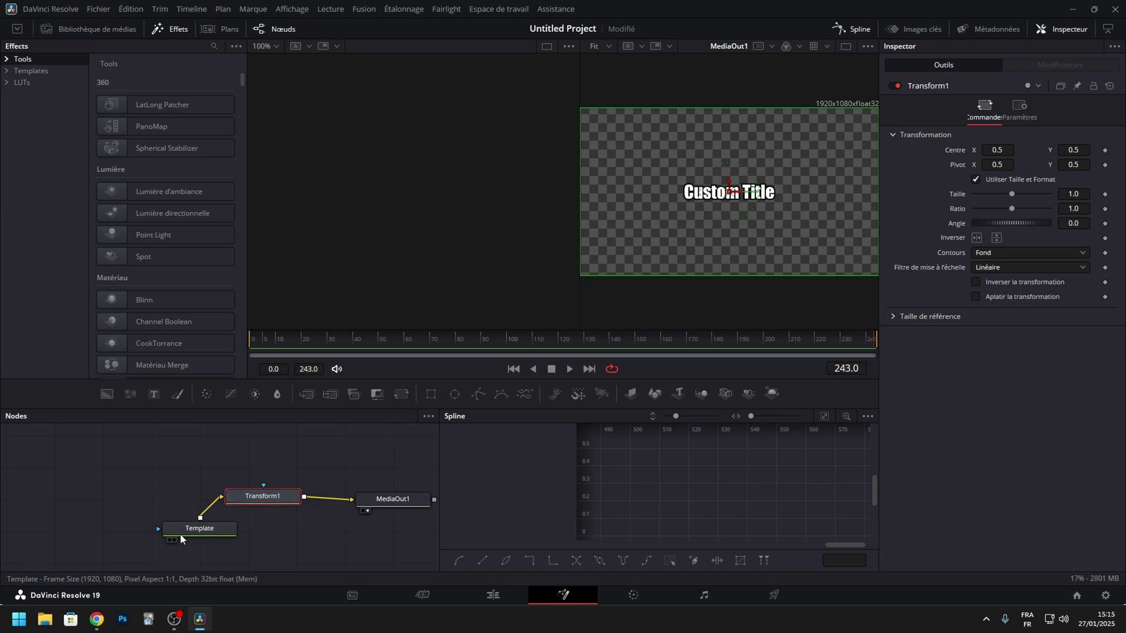
drag(181, 533, 60, 508)
drag(260, 499, 220, 500)
drag(366, 496, 357, 483)
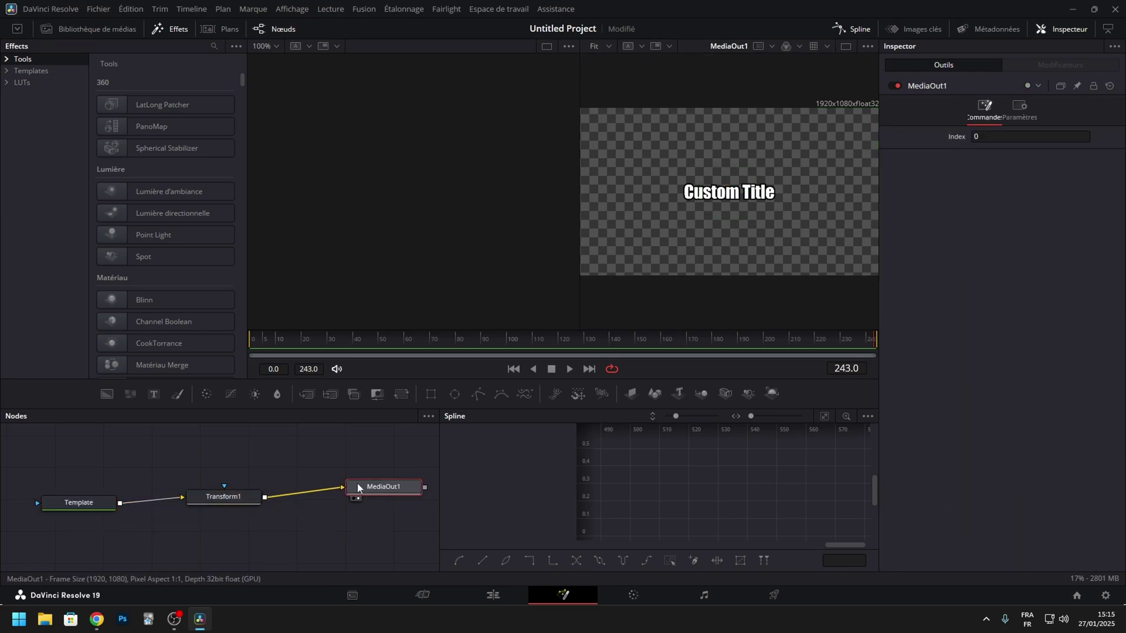
- Keyframe the Transform node's size at 0.0 on frame 0, the start of the title
click(230, 497)
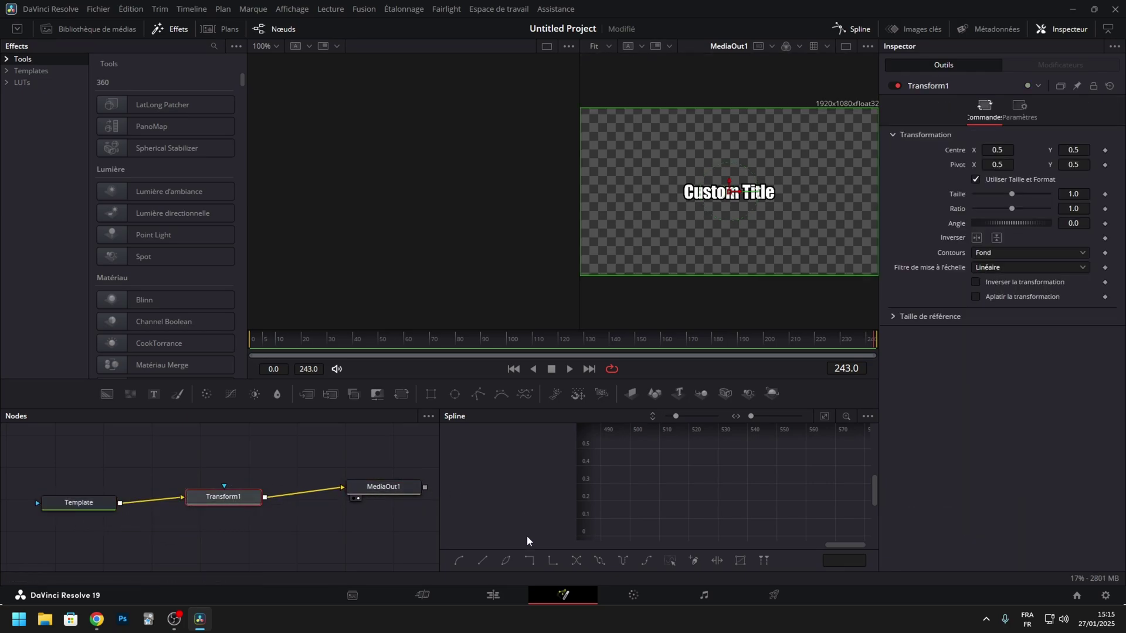
click(492, 595)
key(Home)
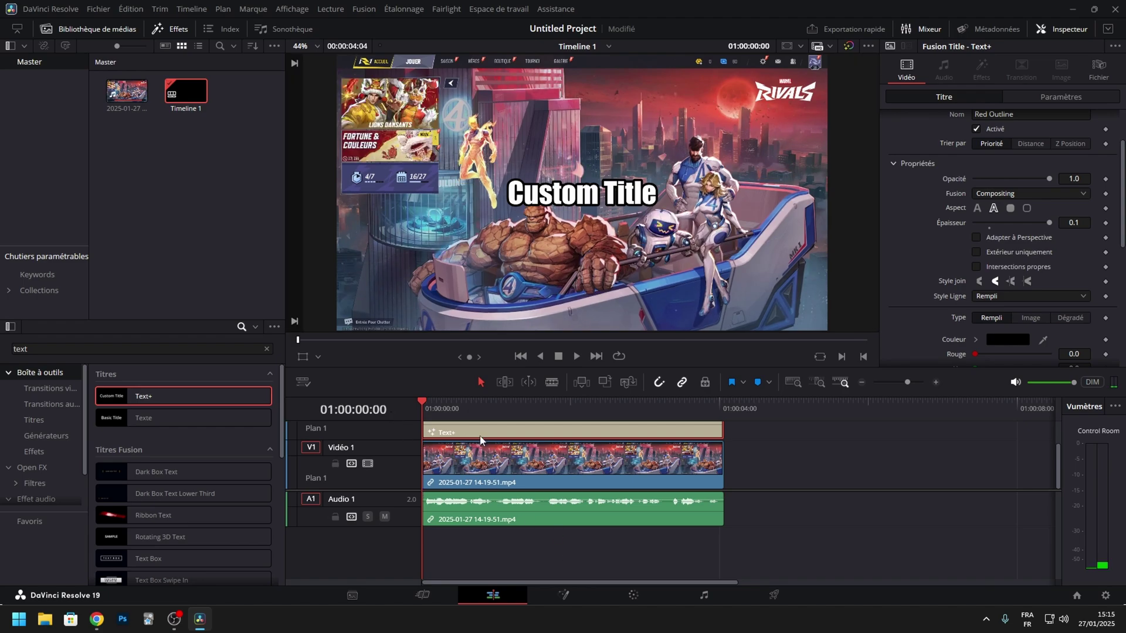
click(563, 595)
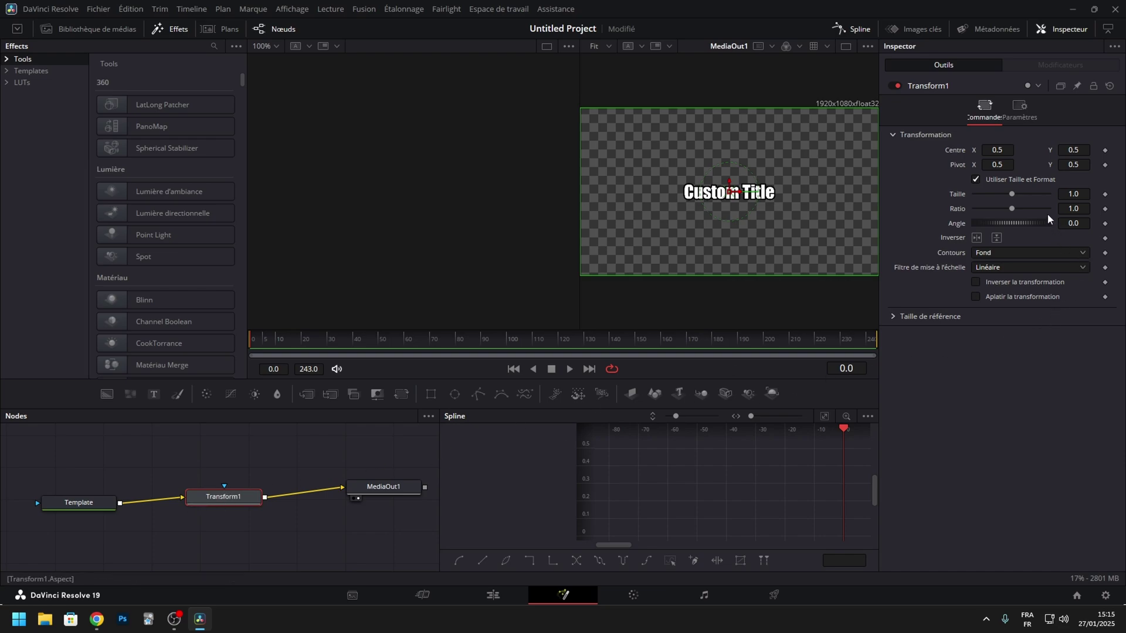
click(1105, 195)
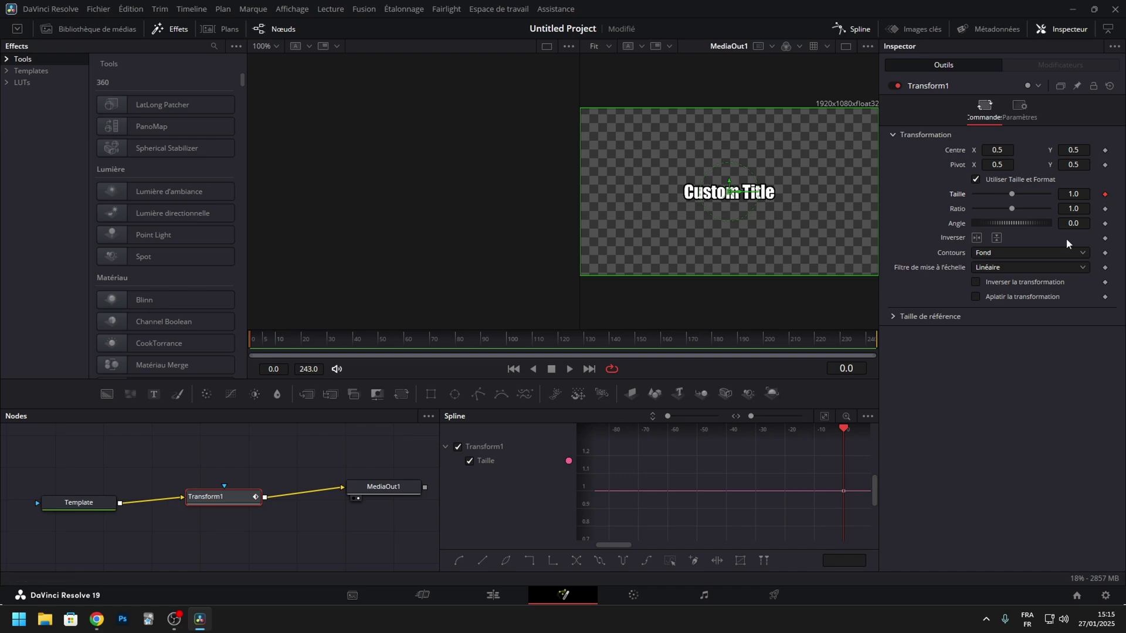
drag(1011, 194, 953, 199)
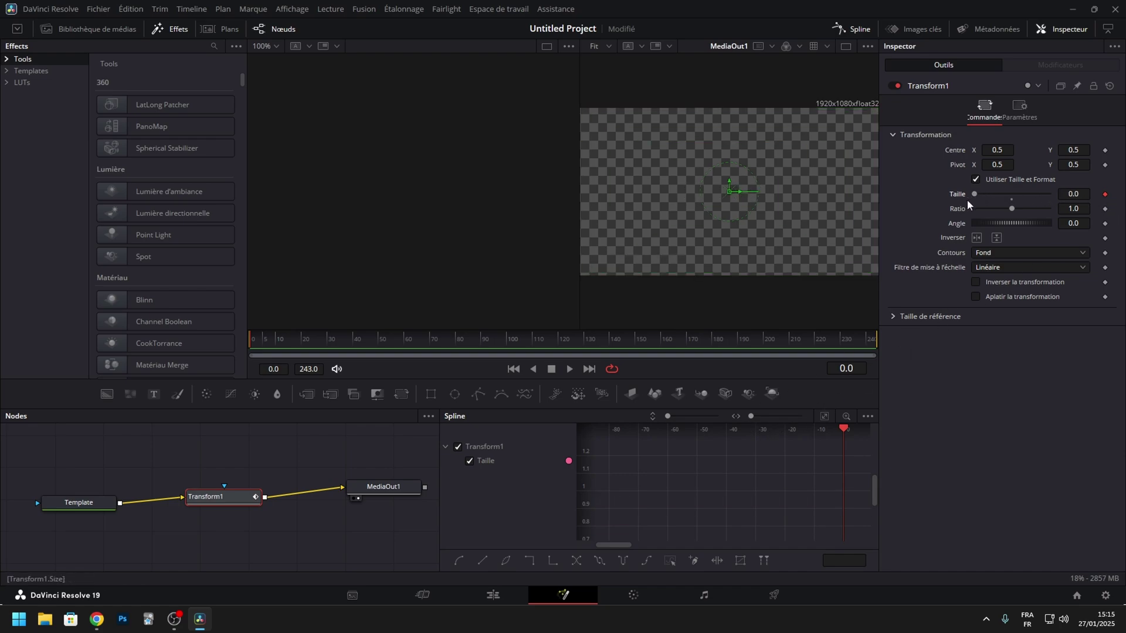
mouse_move(975, 196)
mouse_down()
mouse_move(1011, 195)
mouse_move(972, 197)
mouse_up()
- Advance to frame 10 and set the Transform node's size to 1.0 as a second keyframe
key(Right)
key(Right)
key(Right)
key(Right)
key(Right)
key(Right)
key(Right)
key(Right)
key(Right)
key(Right)
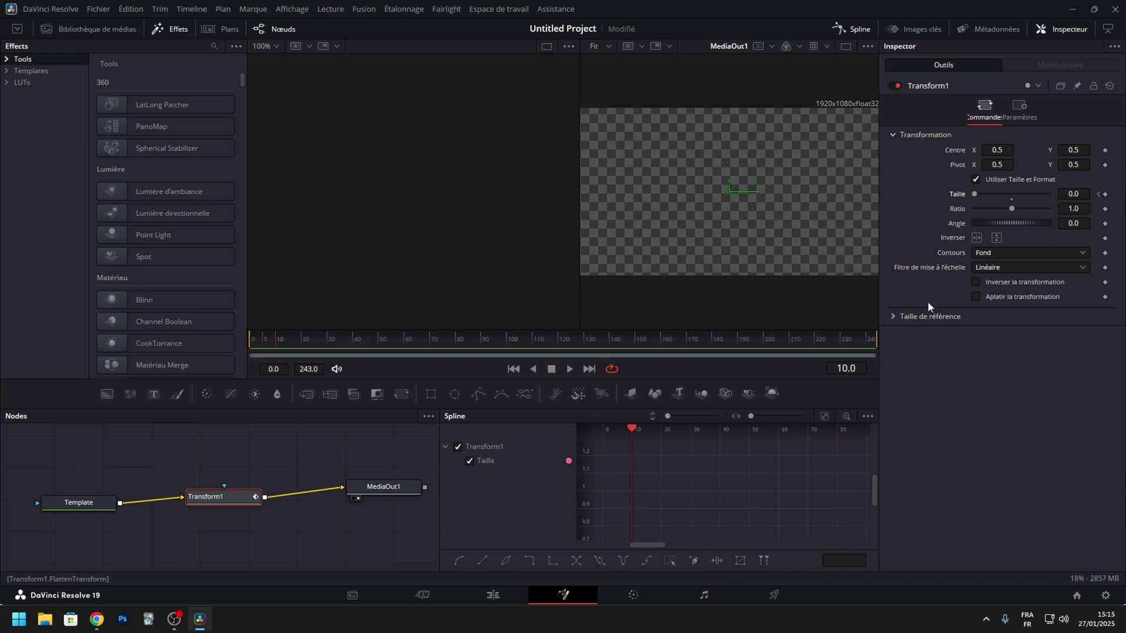
click(844, 367)
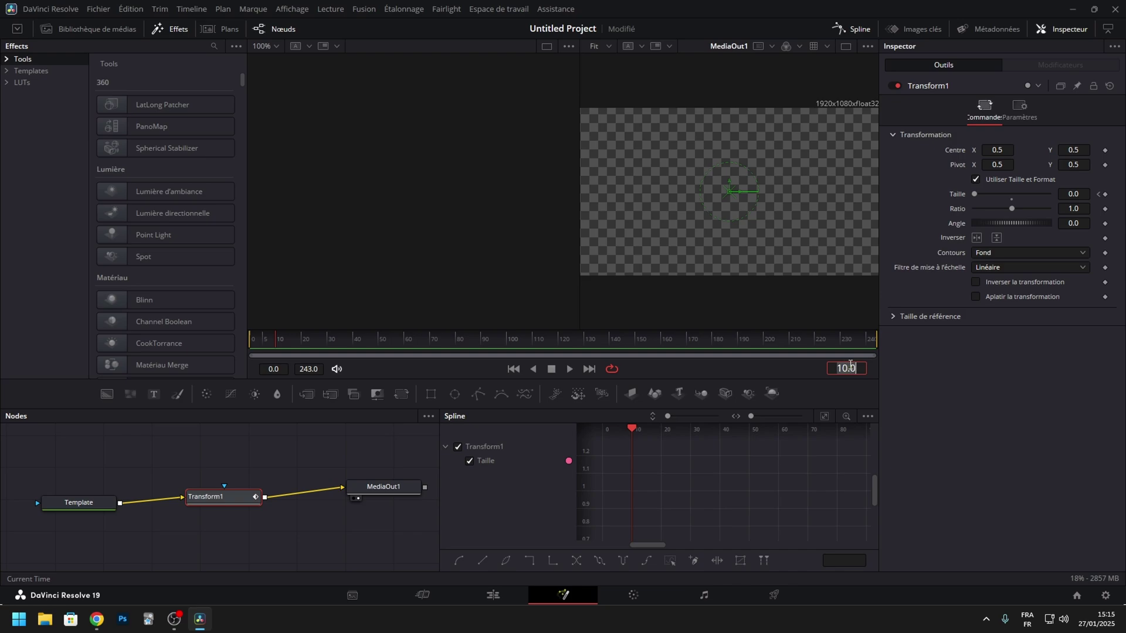
drag(975, 198, 1013, 197)
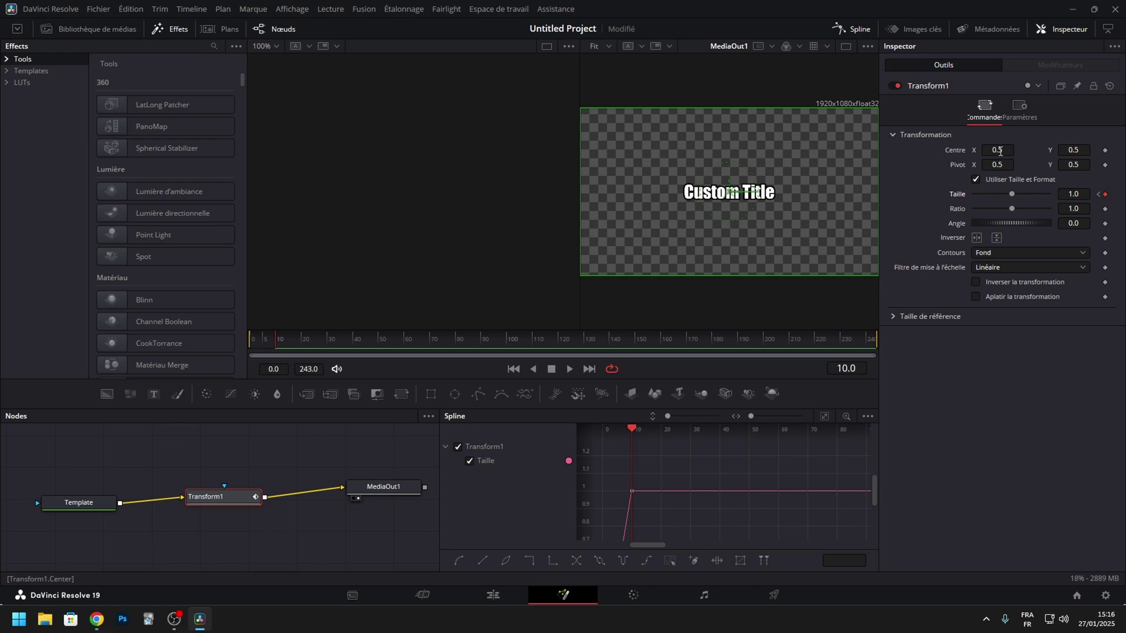
- Lower the title by setting the Transform's centre Y to 0.123 and preview it over the video in the edit timeline
drag(1074, 150, 1046, 149)
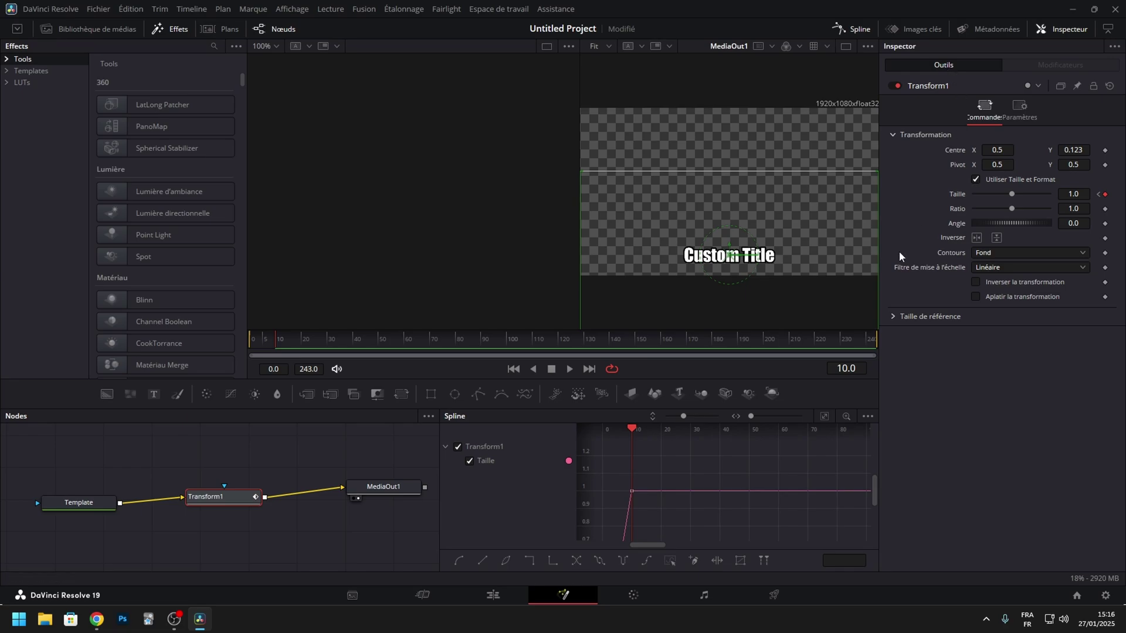
click(492, 595)
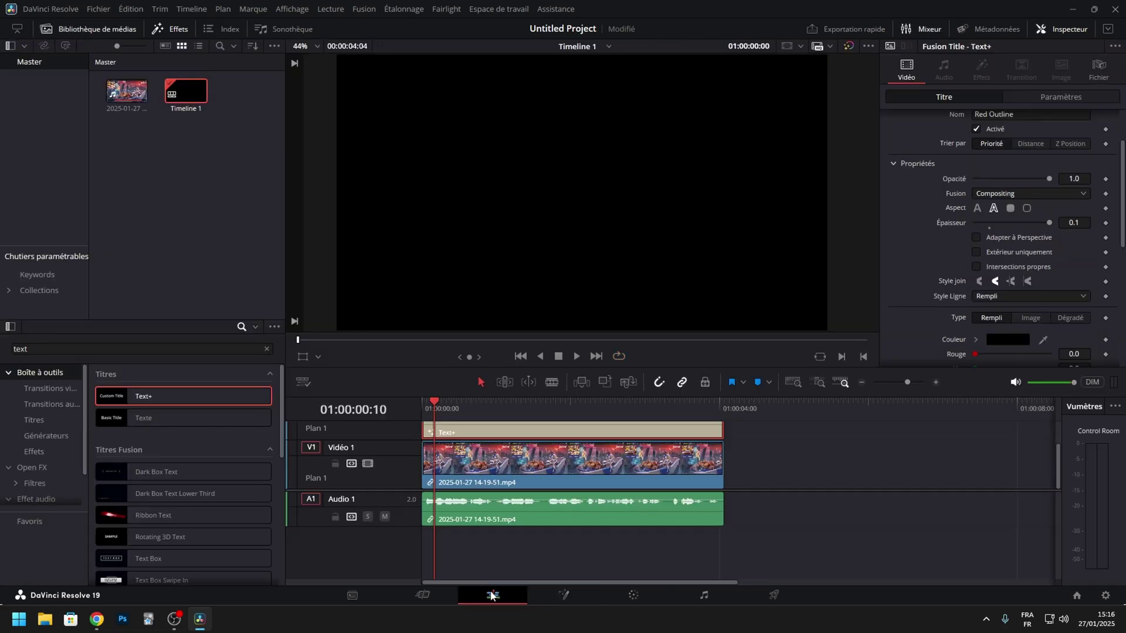
scroll(543, 435, up, 2)
drag(431, 402, 455, 402)
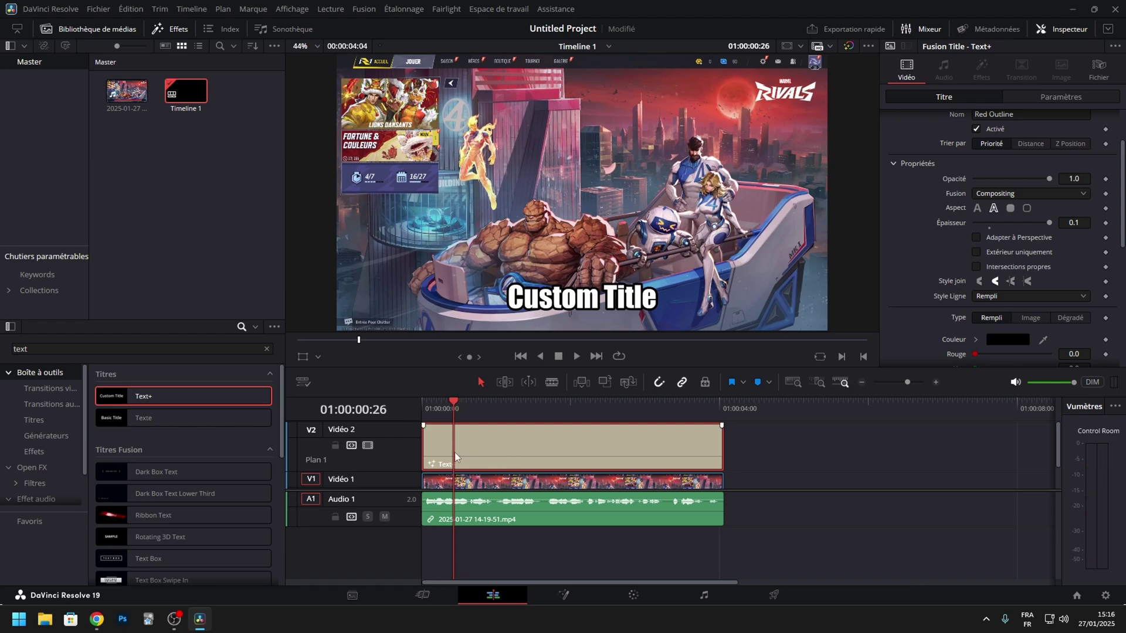
- Store the animated Text+ title in the media library as "sous titres" and delete it from the timeline
drag(483, 453, 208, 231)
drag(171, 159, 171, 161)
click(124, 109)
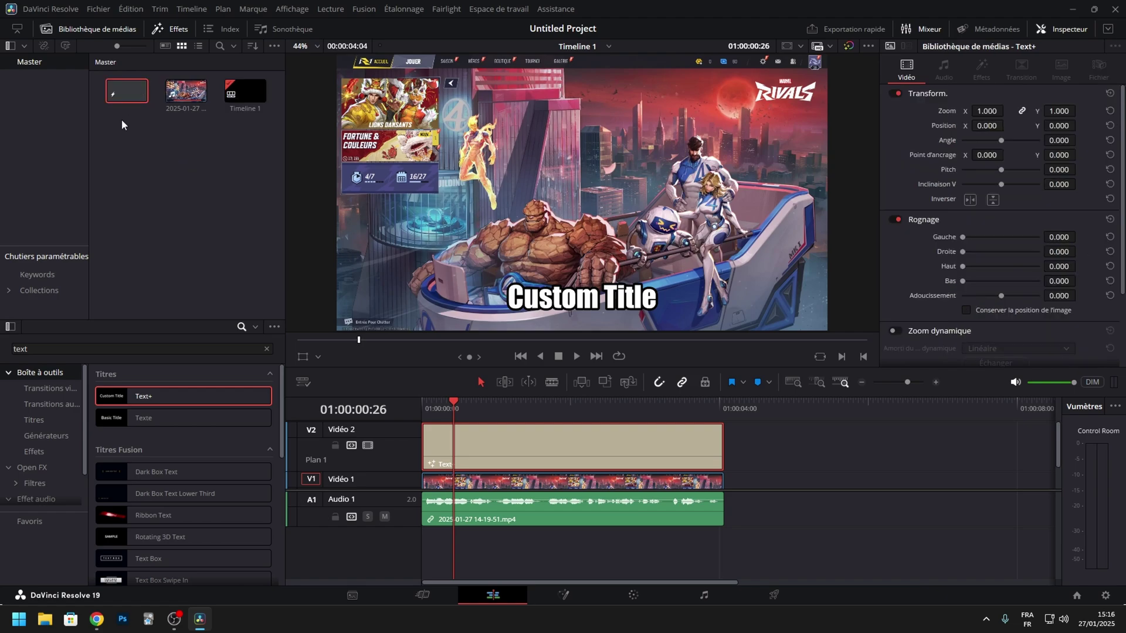
text(sous titres)
click(459, 446)
key(Delete)
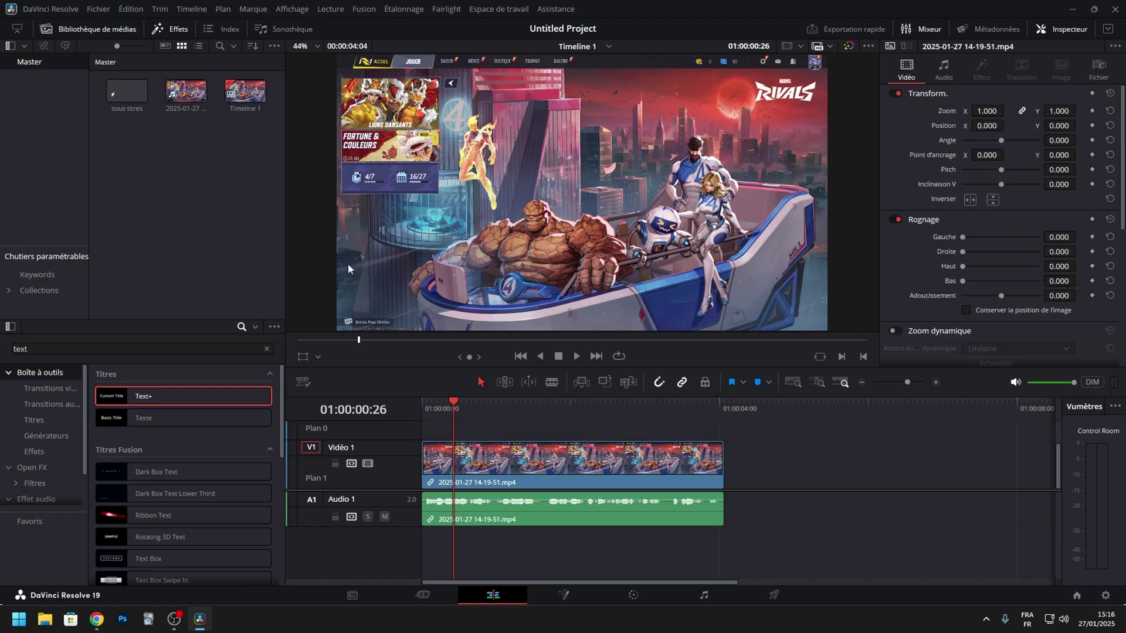
- Mark the in point at 01:00:00:00 and the out point at the clip's end, 01:00:04:04, and return the playhead to the start
drag(444, 406, 423, 417)
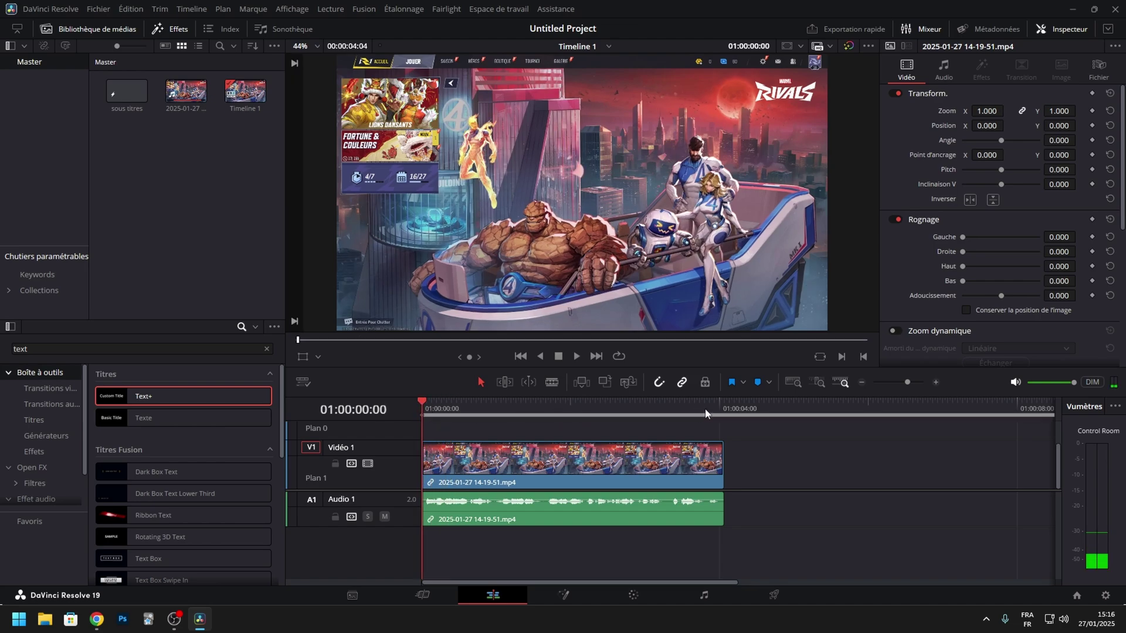
click(724, 411)
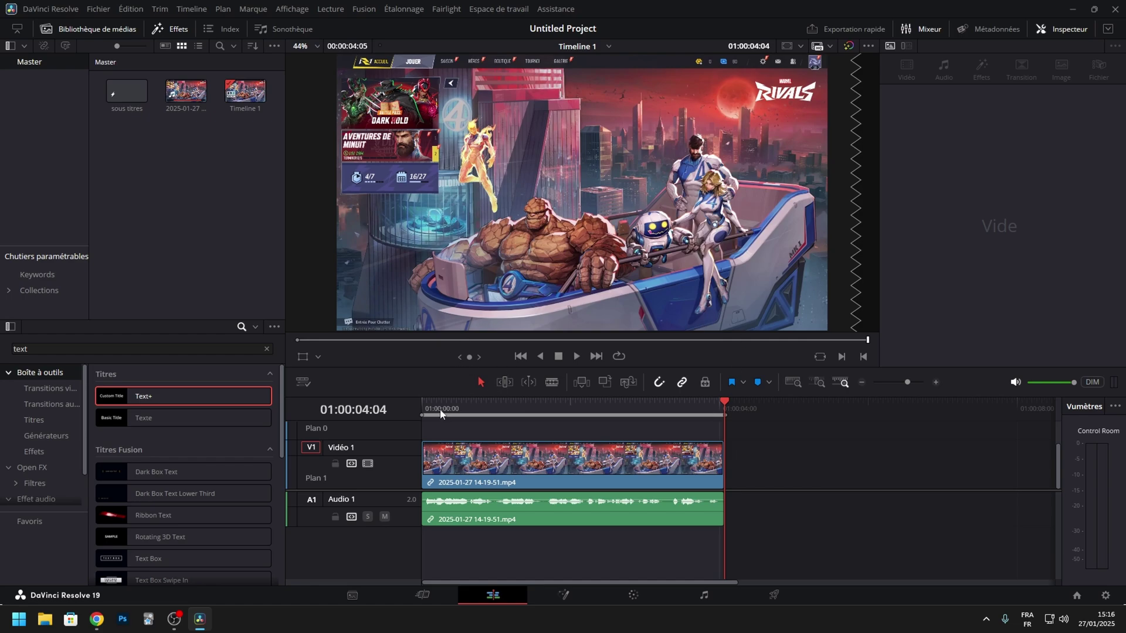
drag(440, 414, 413, 405)
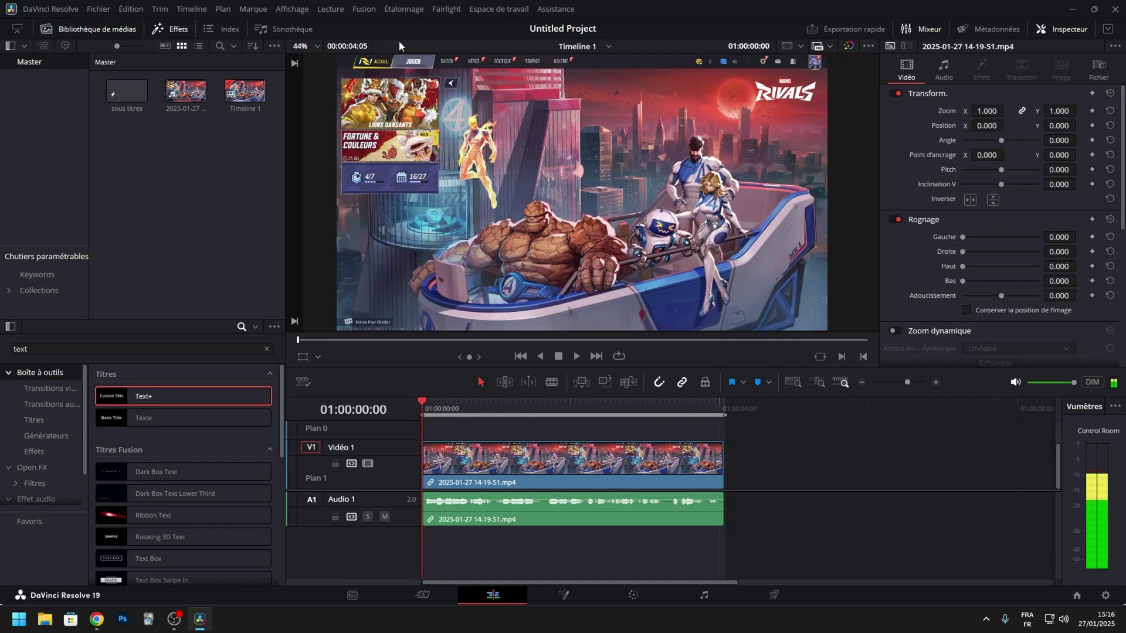
- Launch the AutoSubs V2 script and move its window aside so the timeline stays visible
click(497, 9)
mouse_move(529, 321)
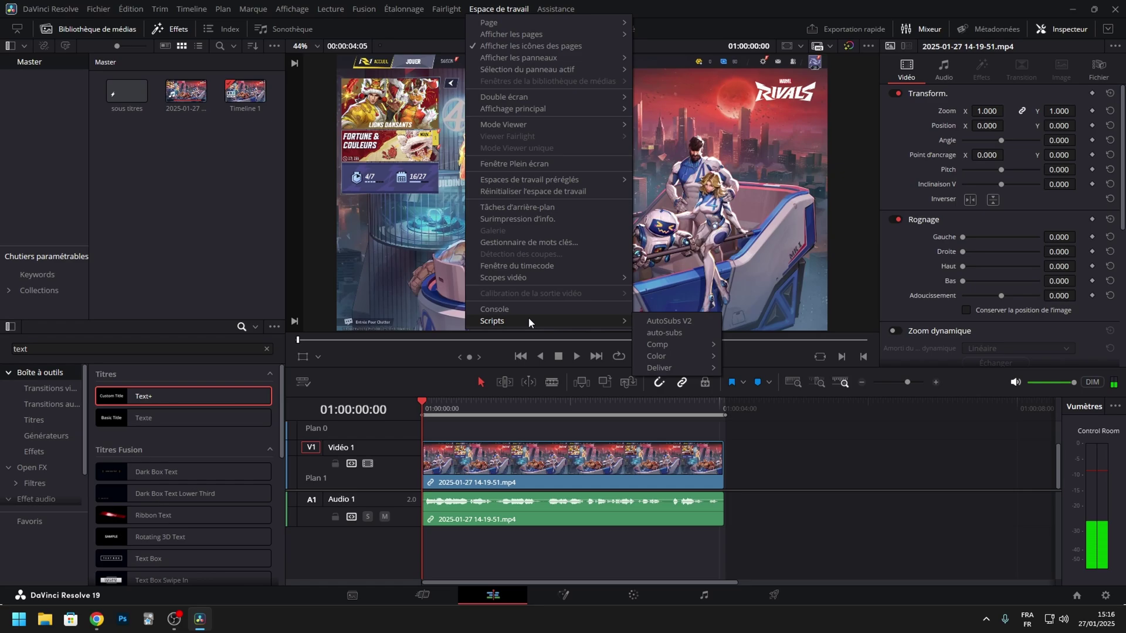
click(649, 321)
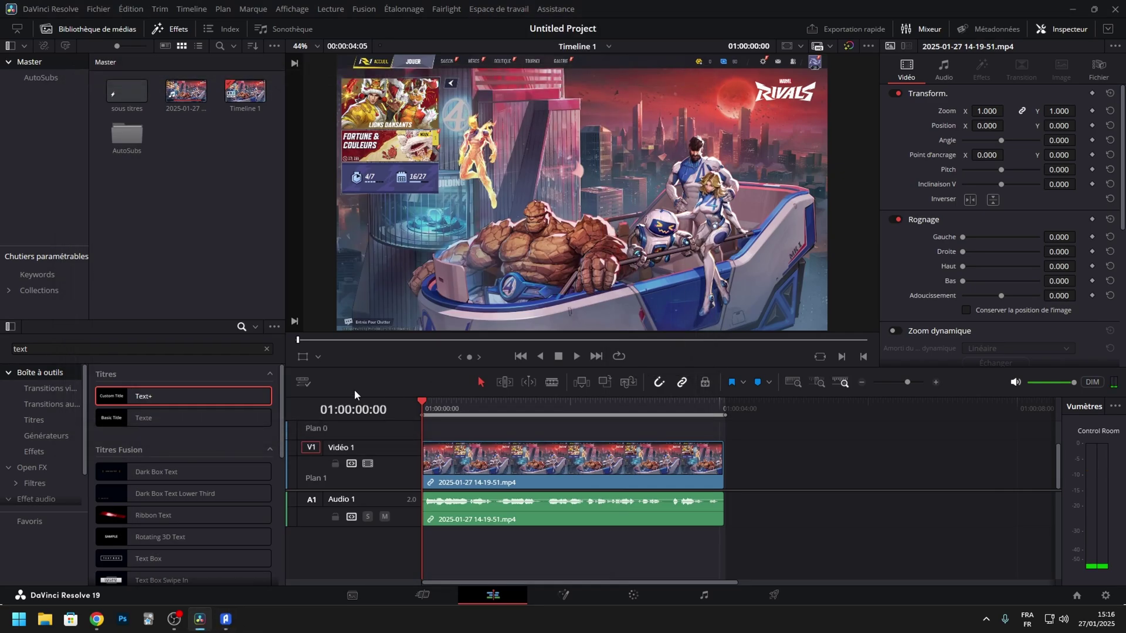
click(226, 619)
drag(369, 155, 882, 44)
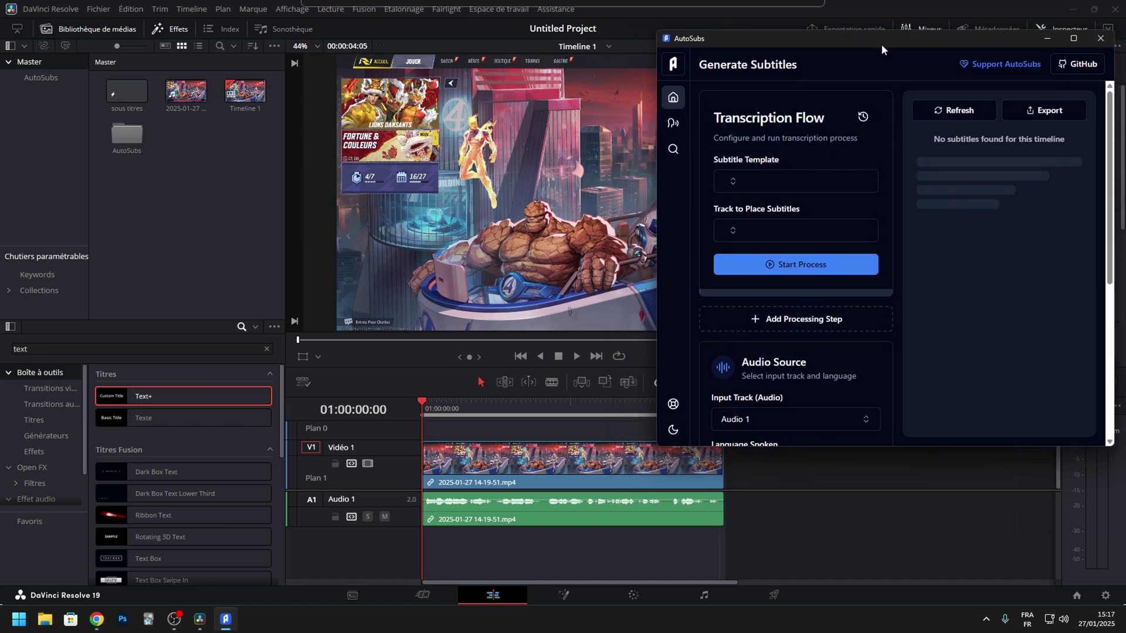
- Choose "sous titres" as the subtitle template and Vidéo 2 as the track to place subtitles on
click(756, 189)
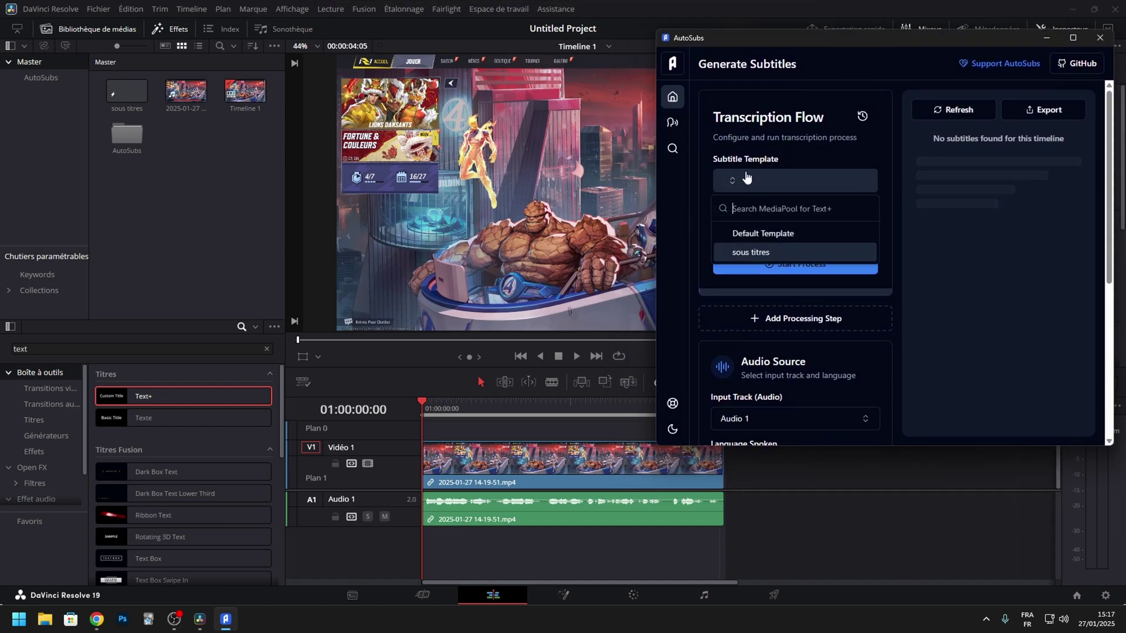
click(751, 256)
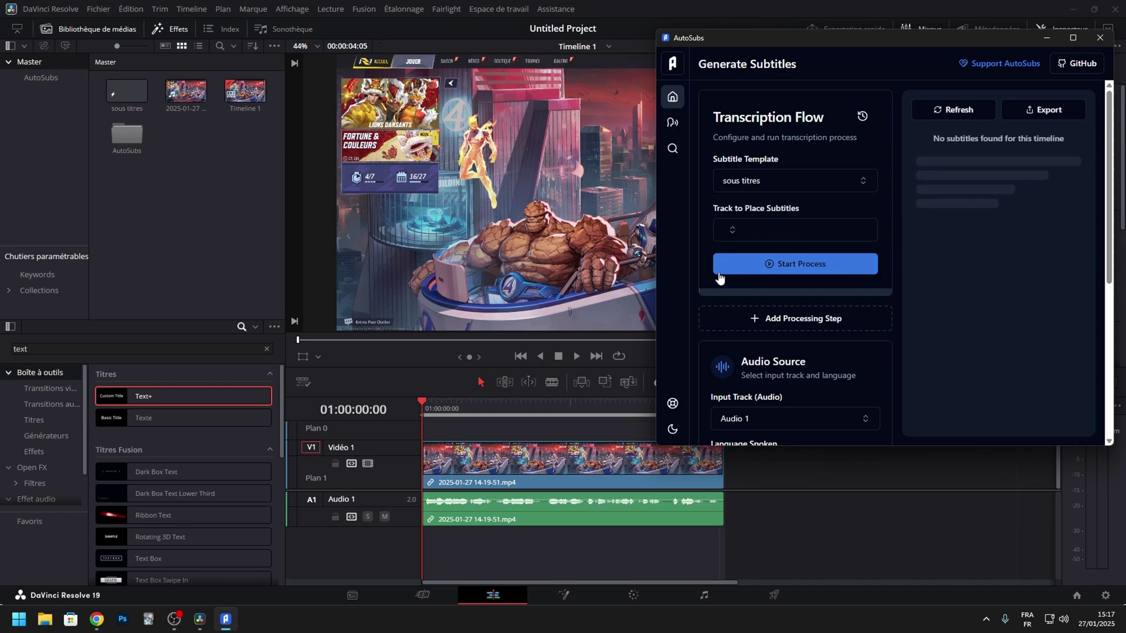
click(746, 234)
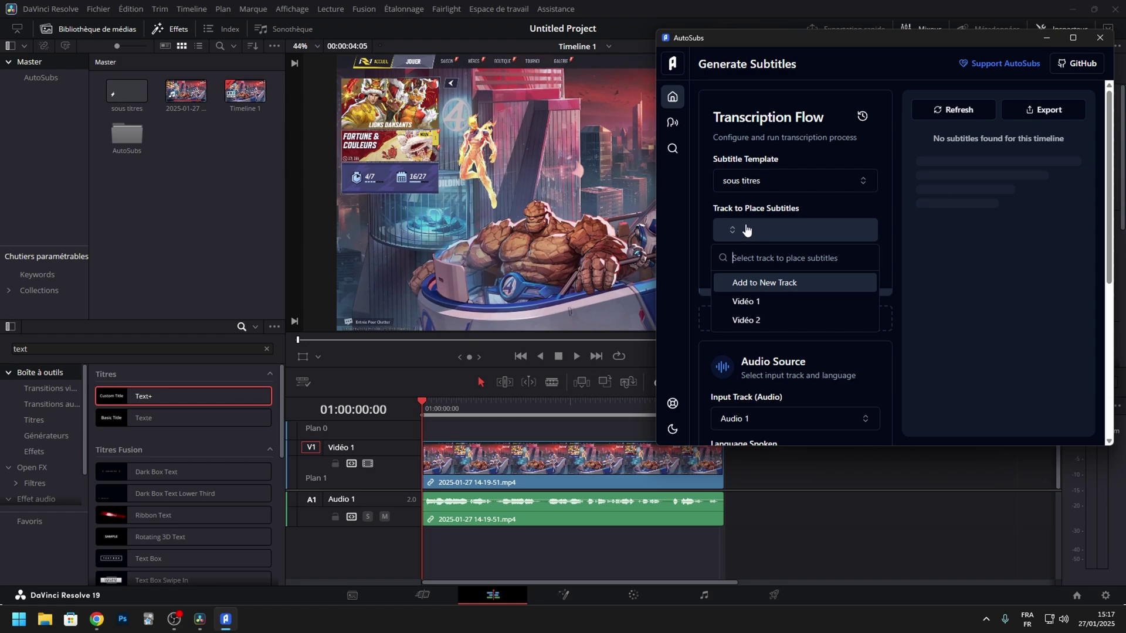
scroll(436, 433, down, 2)
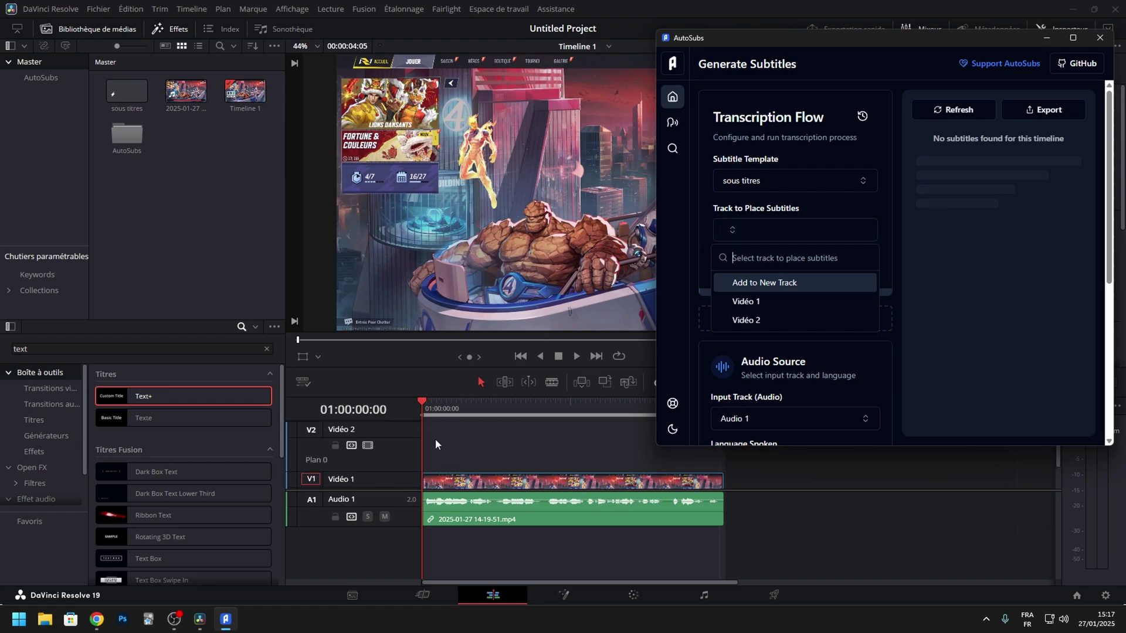
click(762, 321)
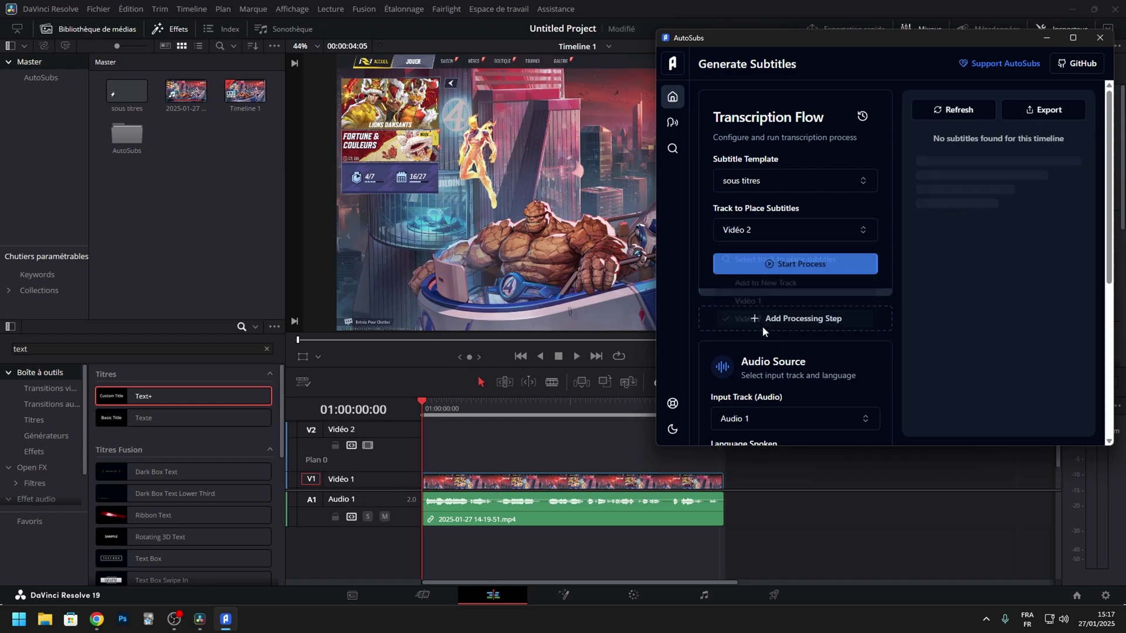
- Try to pick Audio 1 as the input track and check the spoken-language choices
scroll(804, 346, down, 1)
scroll(803, 346, down, 3)
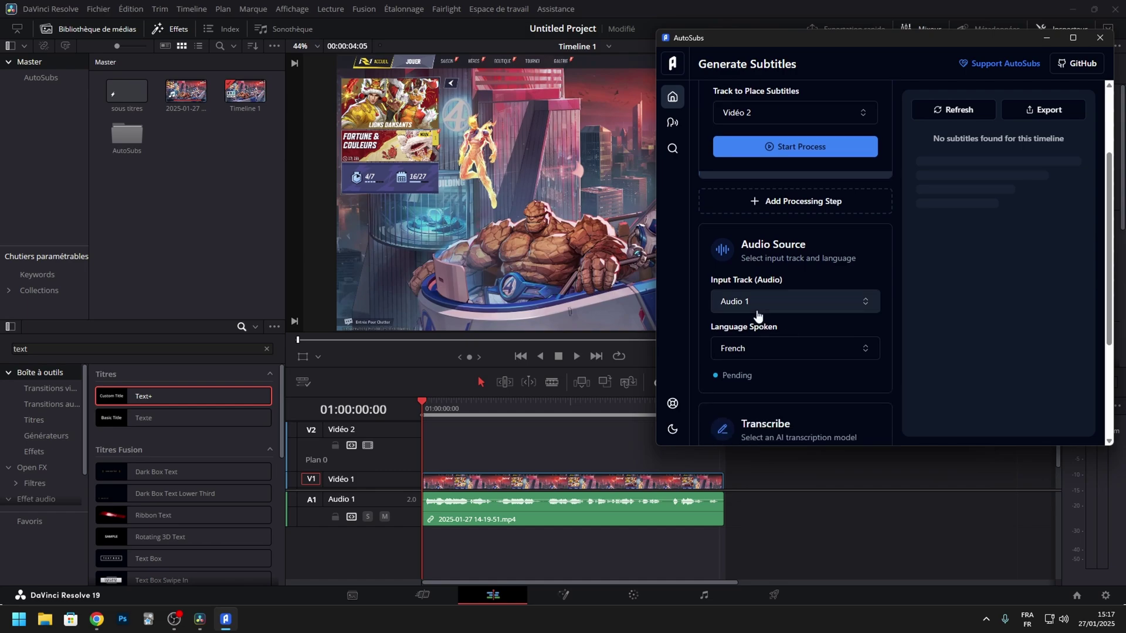
click(749, 183)
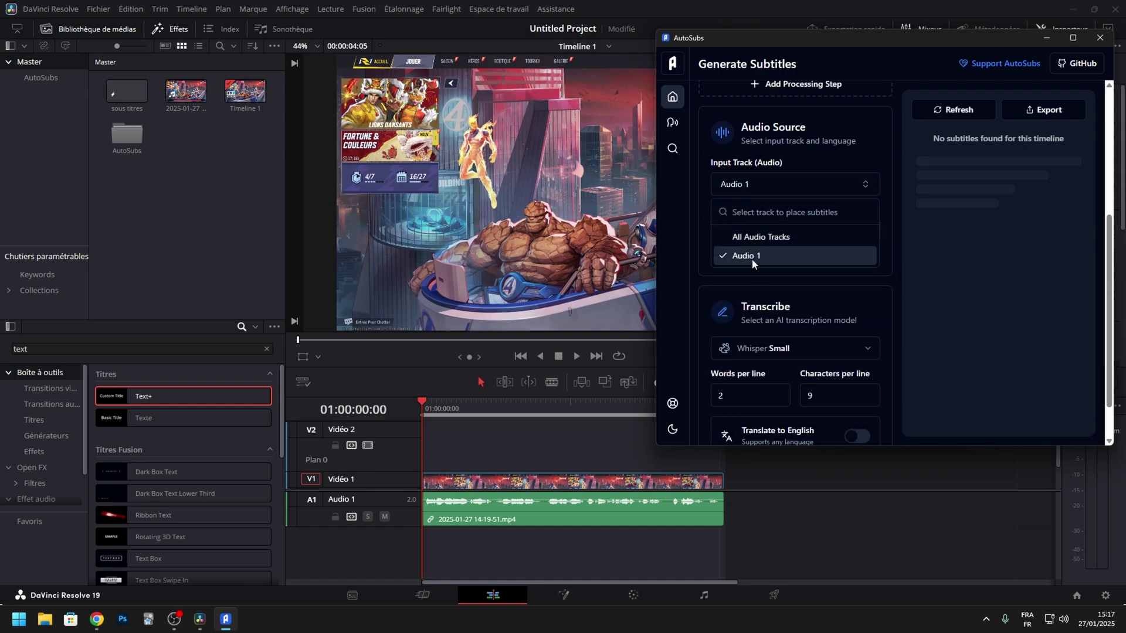
click(752, 256)
click(769, 234)
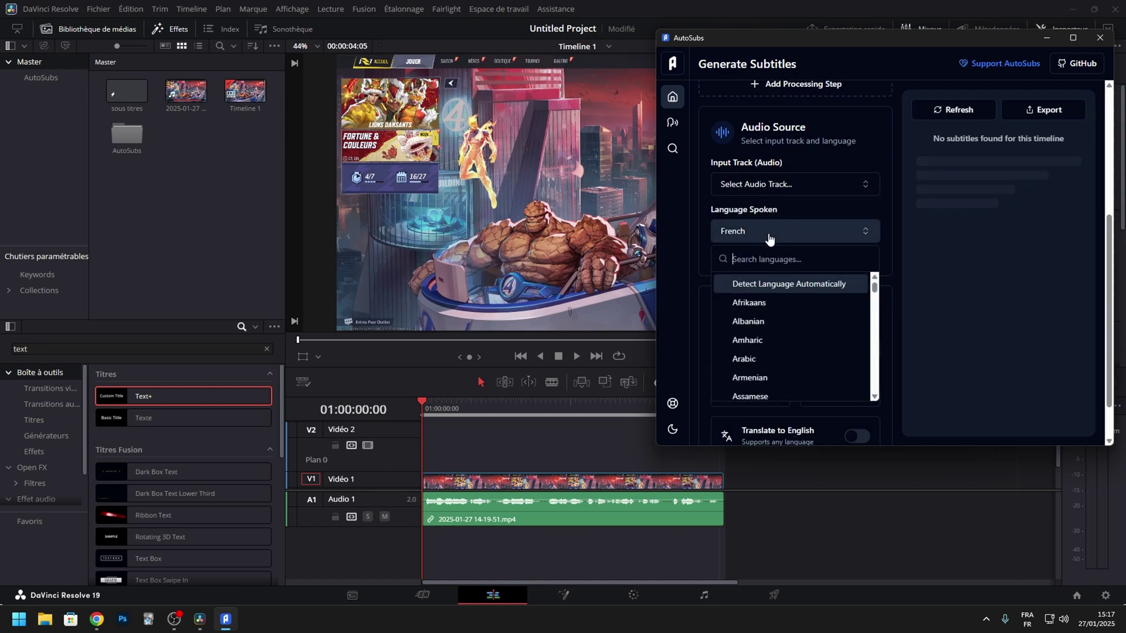
click(769, 235)
- Review the Whisper transcription models, keep Small selected, and start the subtitle generation process
scroll(792, 285, down, 2)
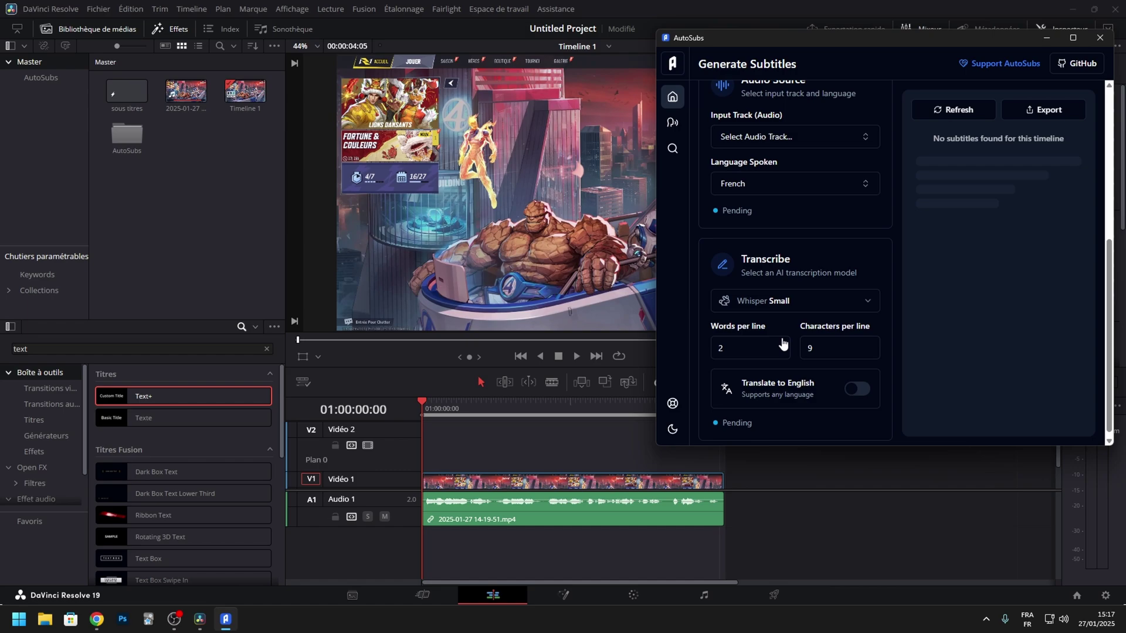
click(778, 296)
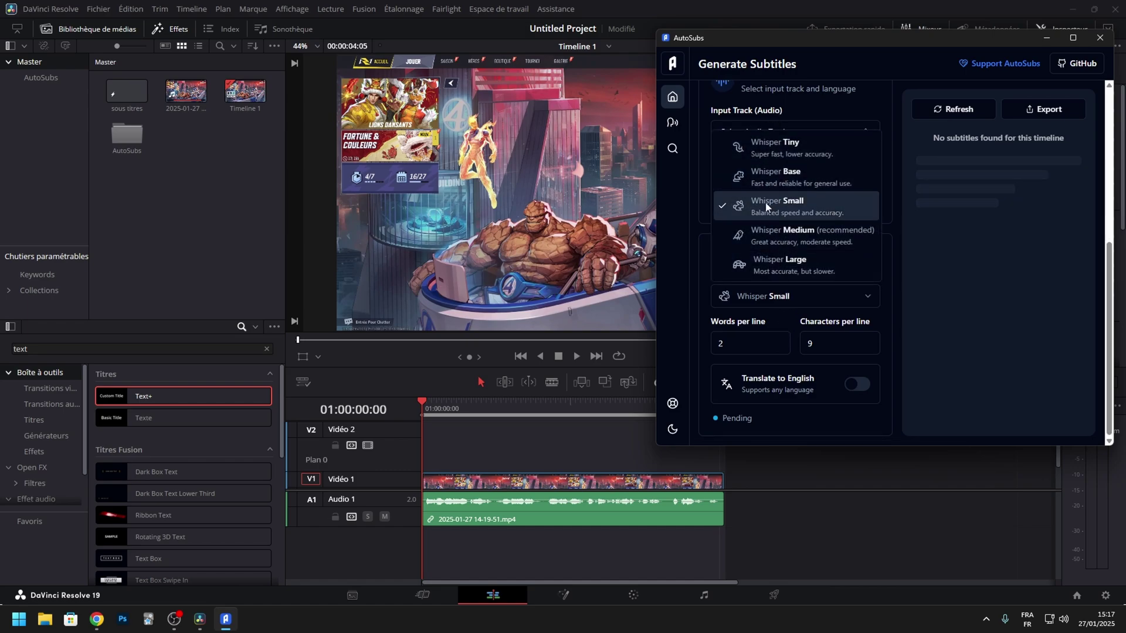
click(760, 298)
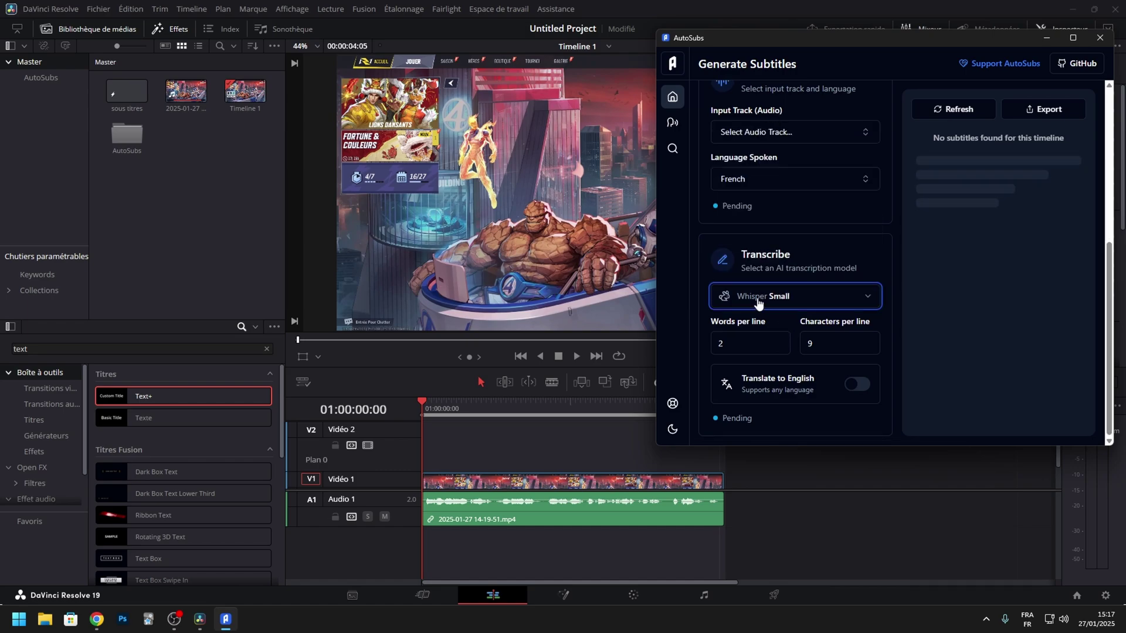
click(760, 299)
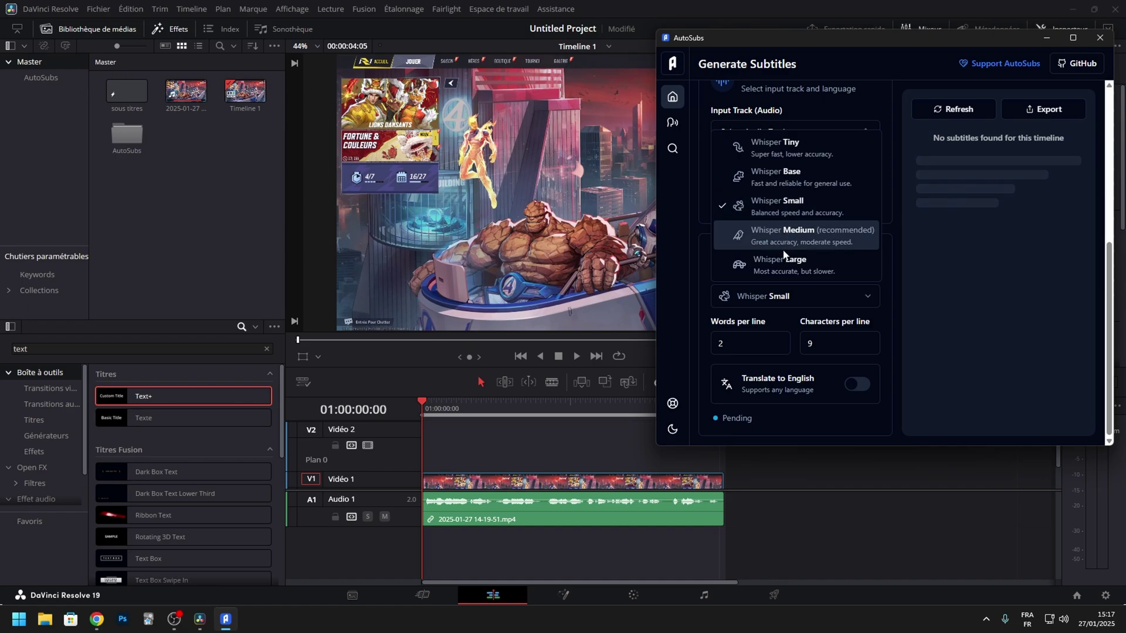
click(776, 300)
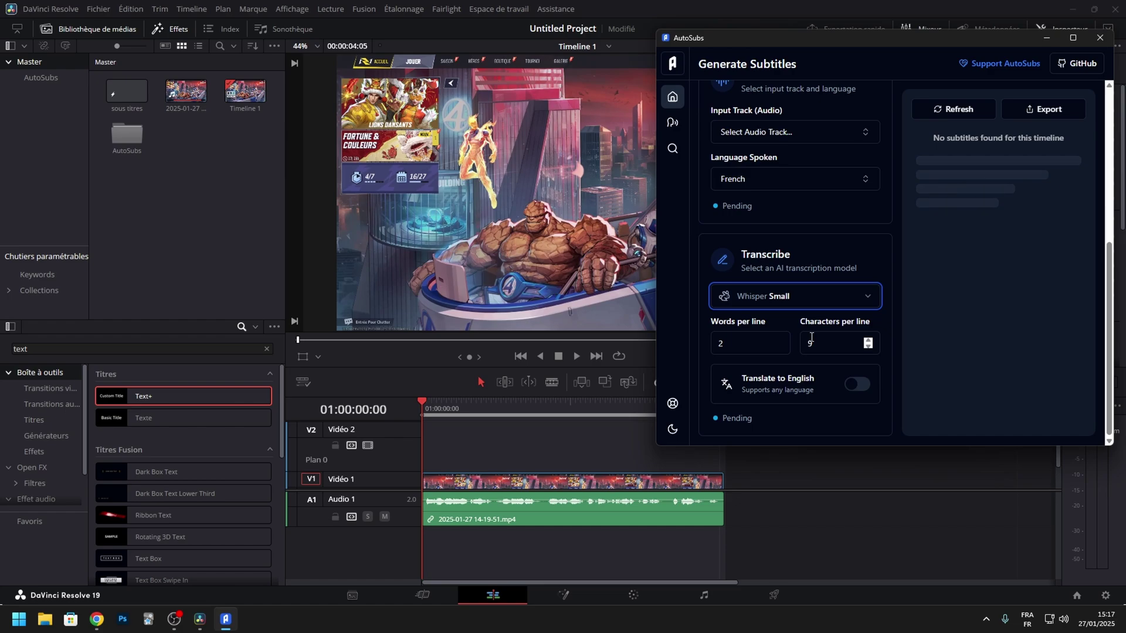
scroll(836, 344, up, 5)
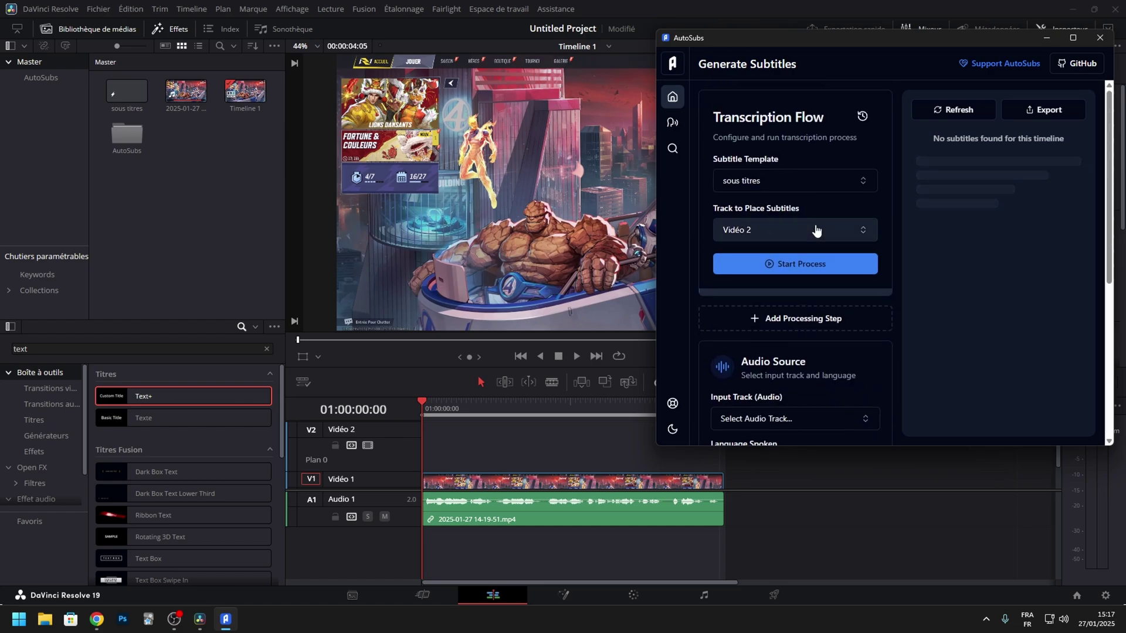
click(771, 268)
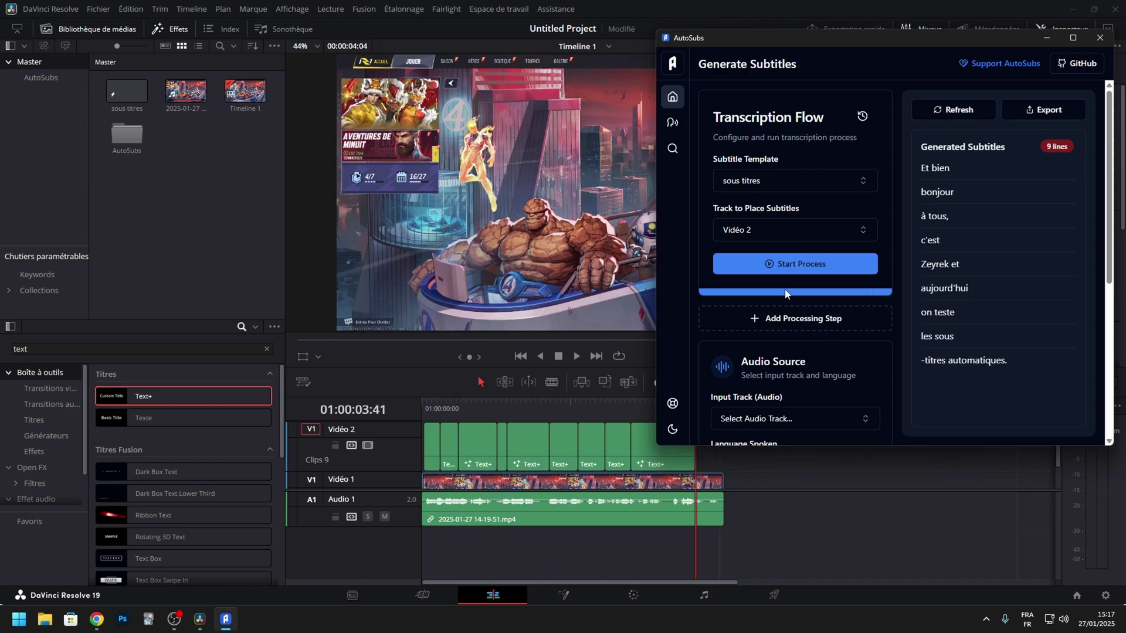
- Play the timeline repeatedly from its start to check the timing and animation of the generated subtitles
click(775, 508)
drag(694, 407, 477, 424)
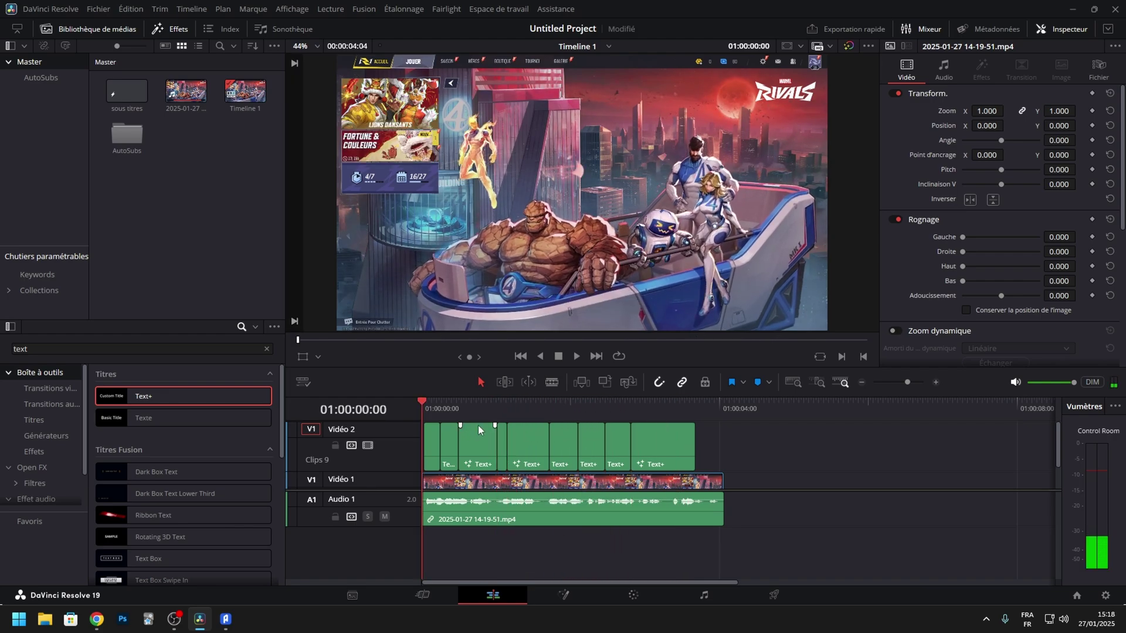
key(space)
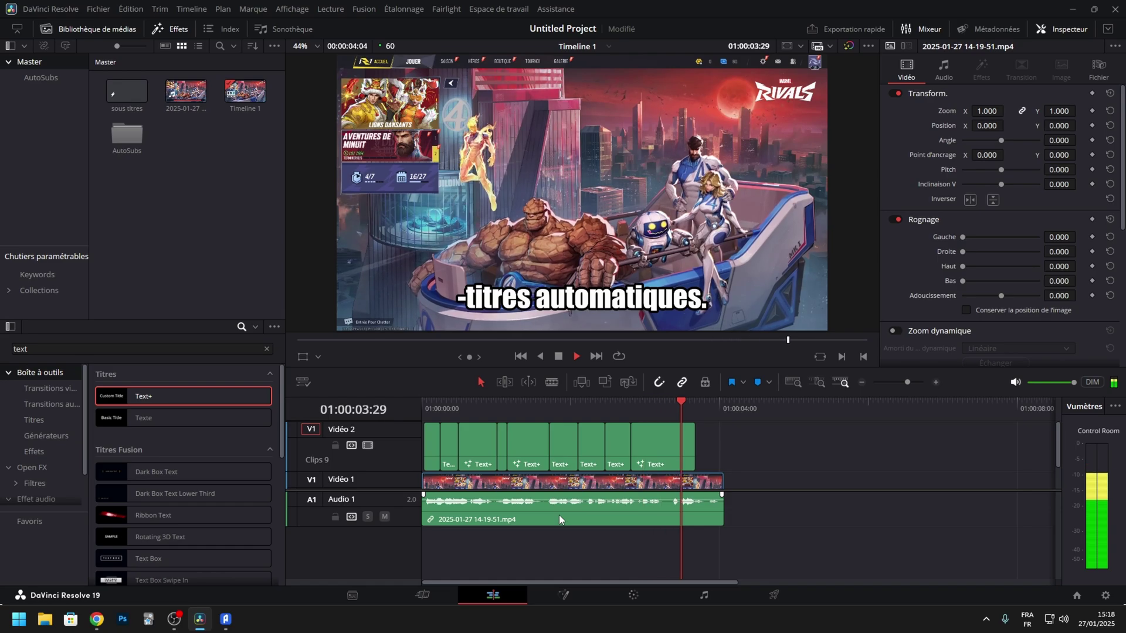
drag(717, 402, 406, 412)
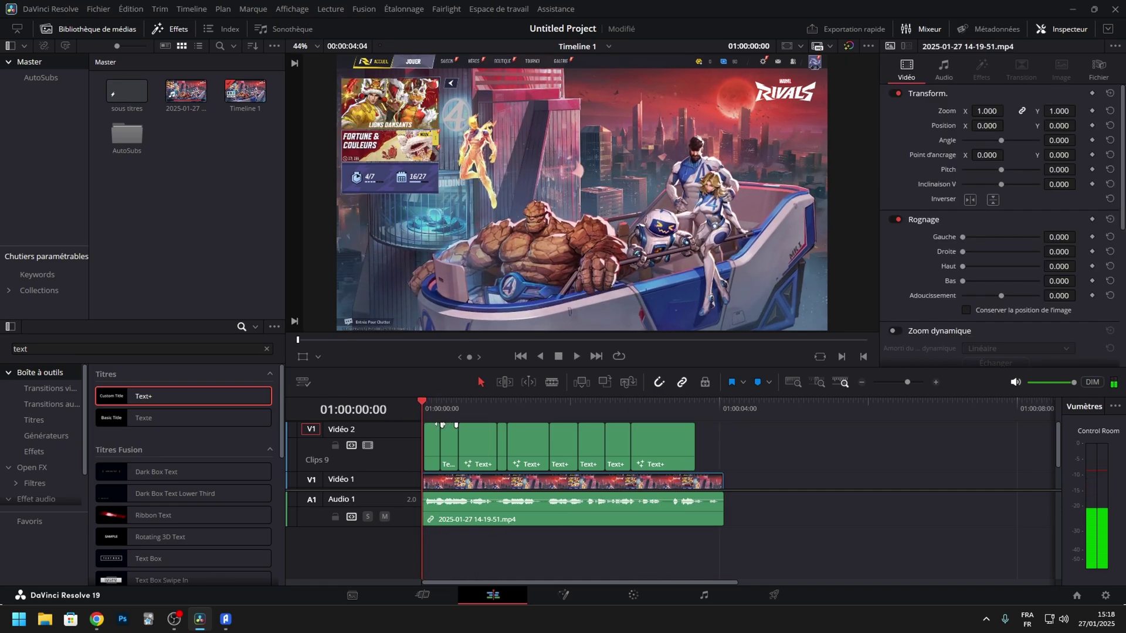
key(space)
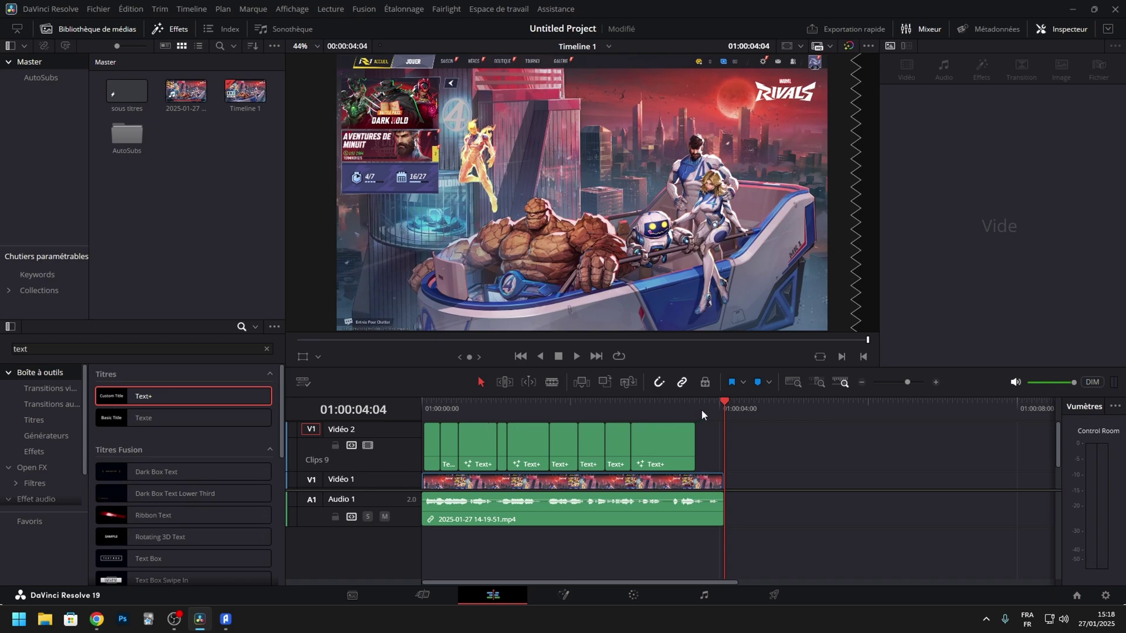
drag(723, 402, 423, 404)
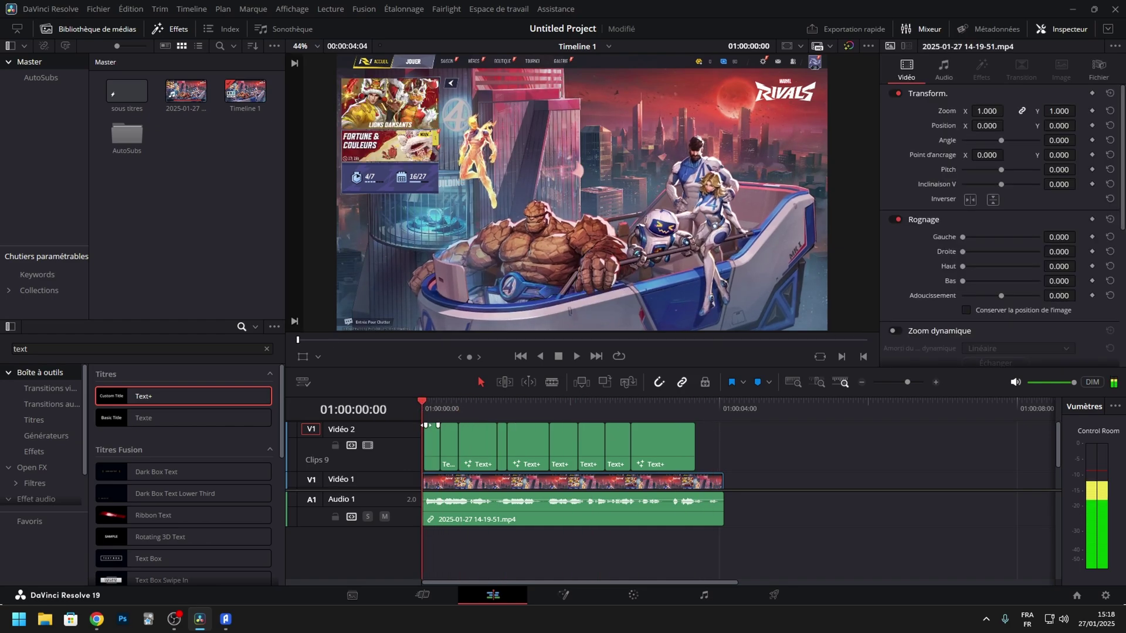
key(space)
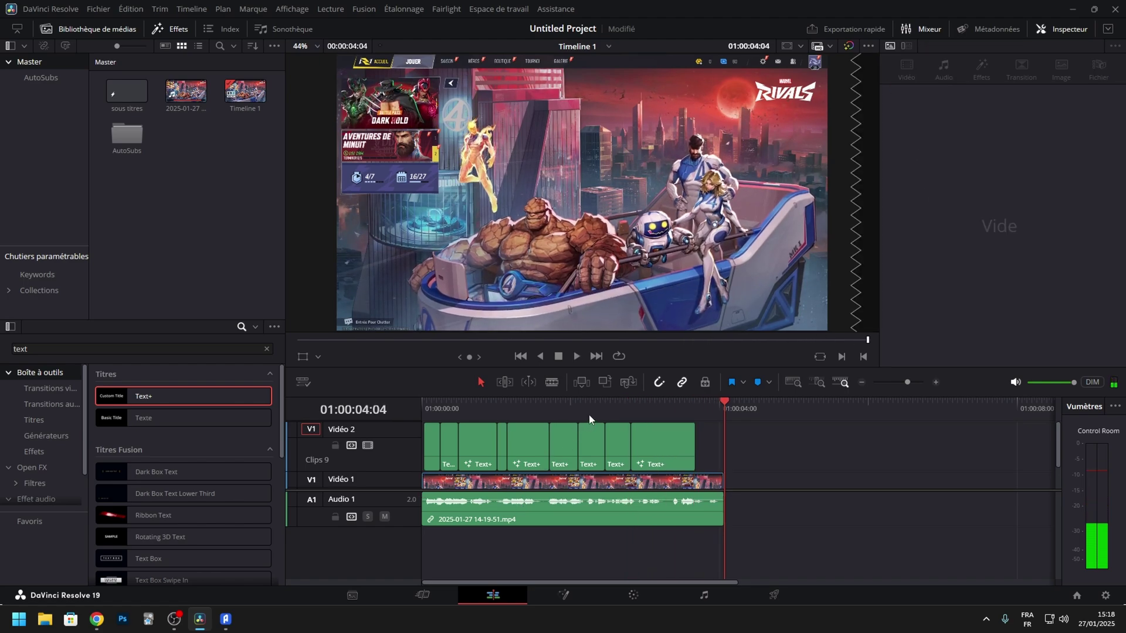
- Correct the speaker's name in the fifth subtitle by replacing its first "e" with "a", and save the project
drag(541, 407, 505, 409)
key(Left)
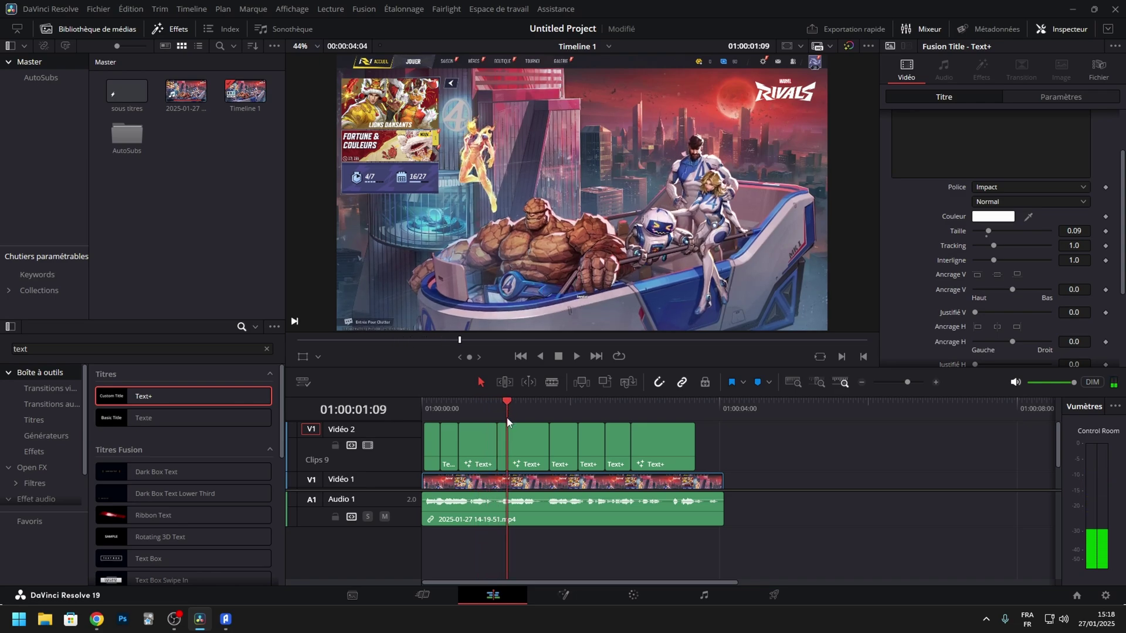
key(Right)
key(Right)
key(Right)
key(Right)
key(Right)
key(Right)
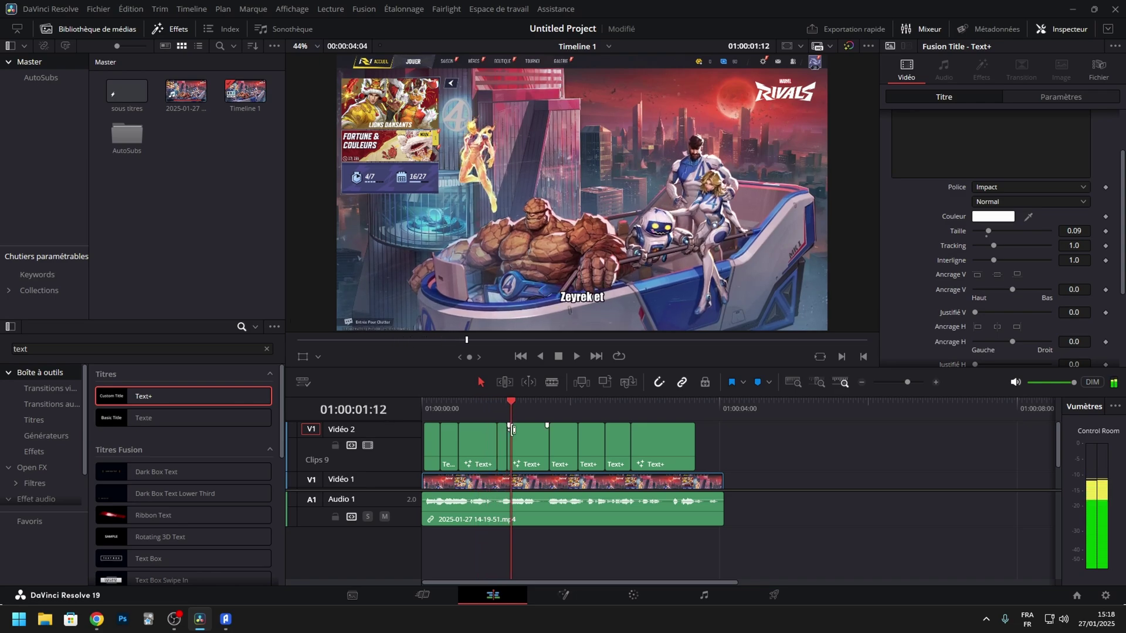
key(Right)
click(529, 448)
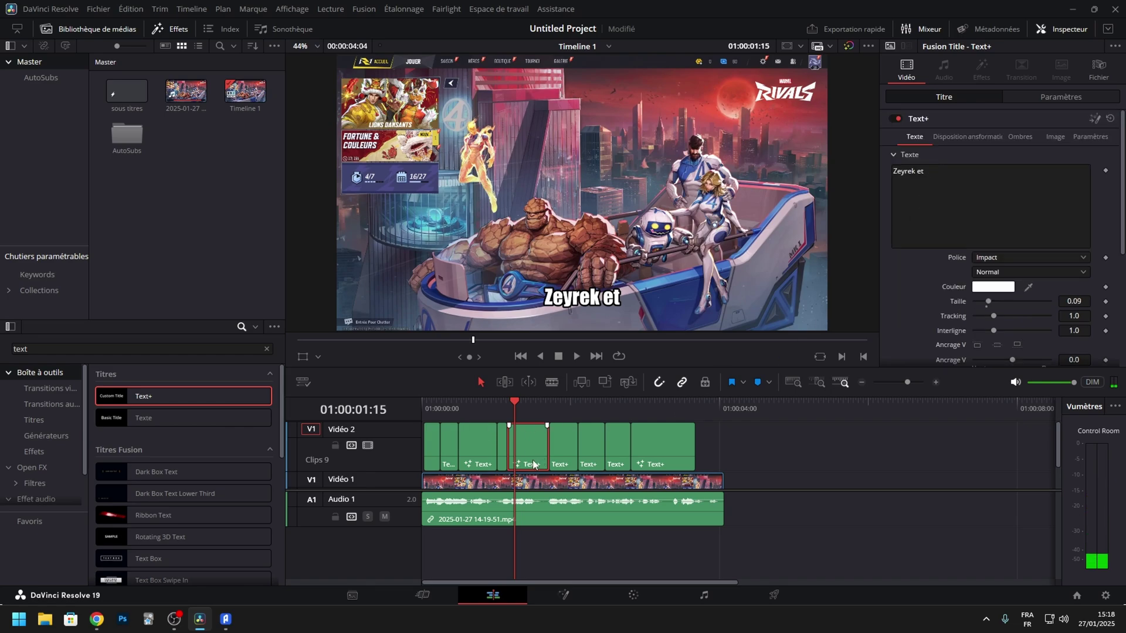
click(902, 180)
key(BackSpace)
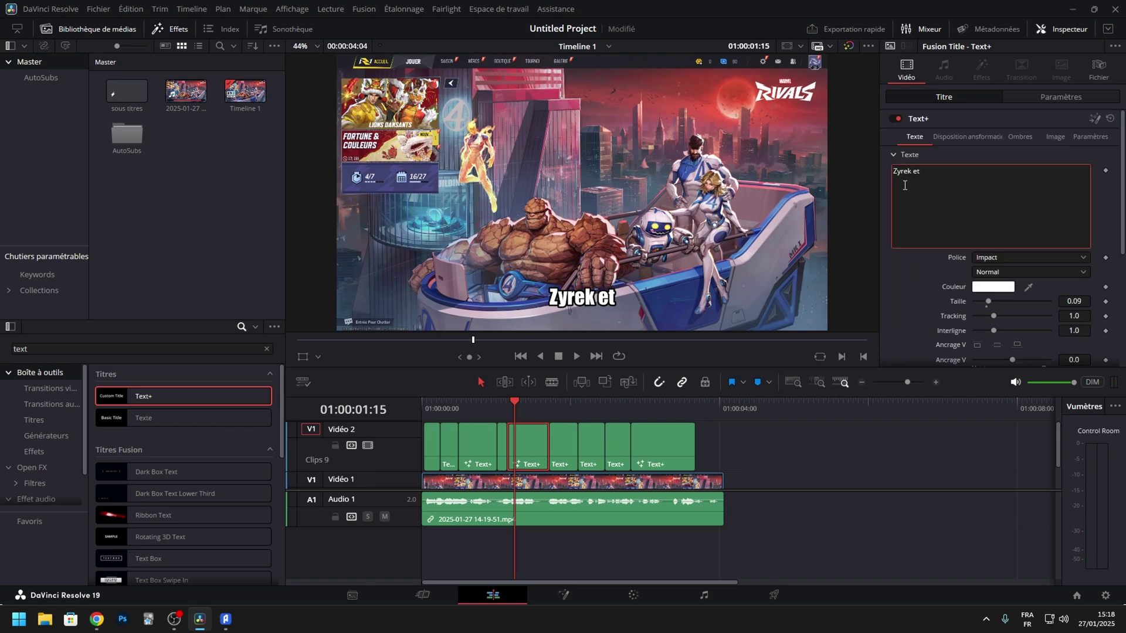
text(a)
key(ctrl+s)
click(1103, 220)
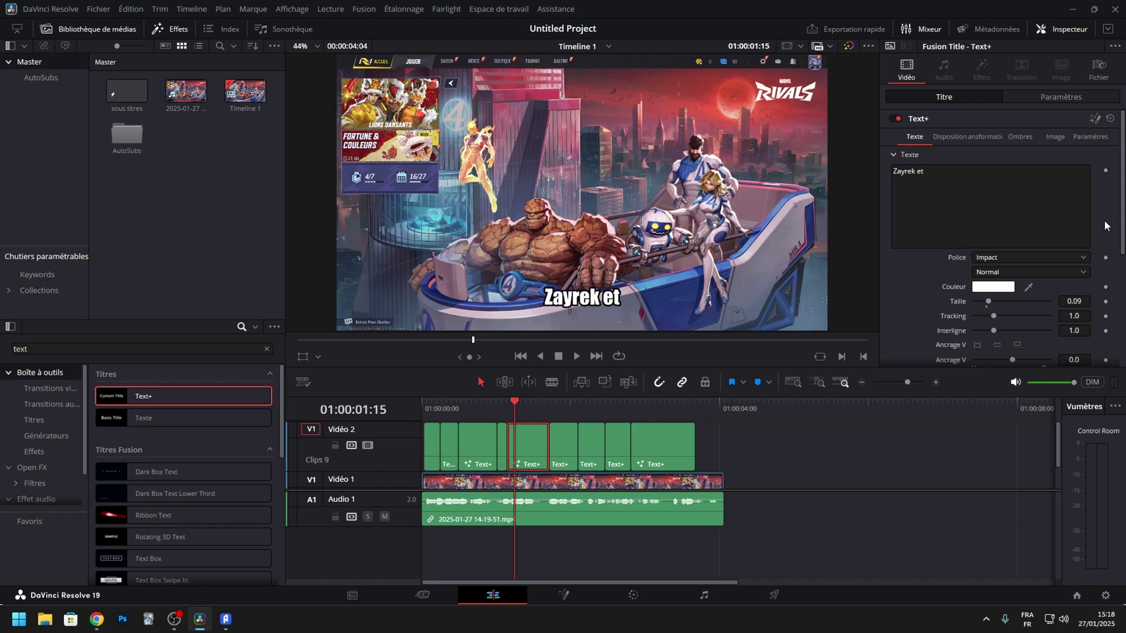
- Change the text colour of the first subtitle, "Et bien", to orange #ff7300
click(438, 430)
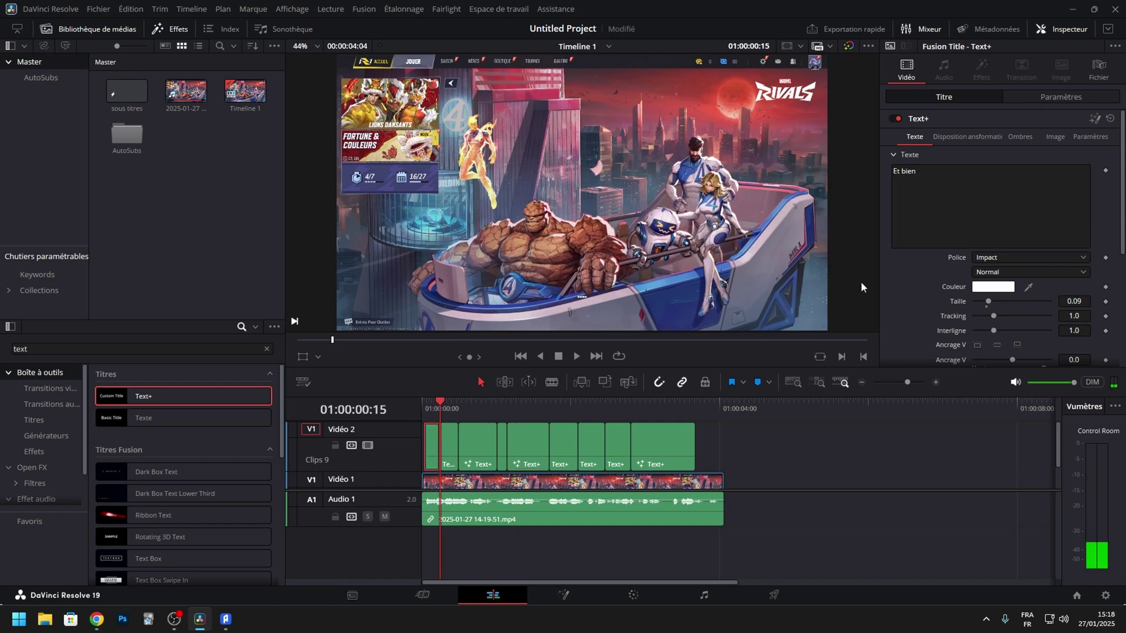
click(431, 403)
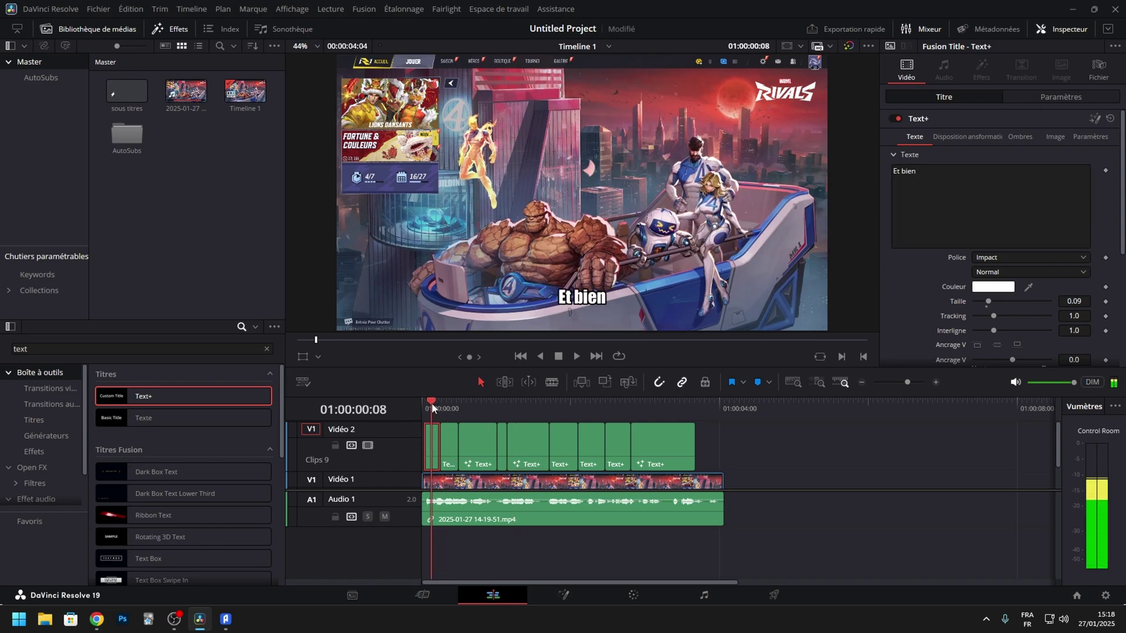
click(992, 287)
click(664, 213)
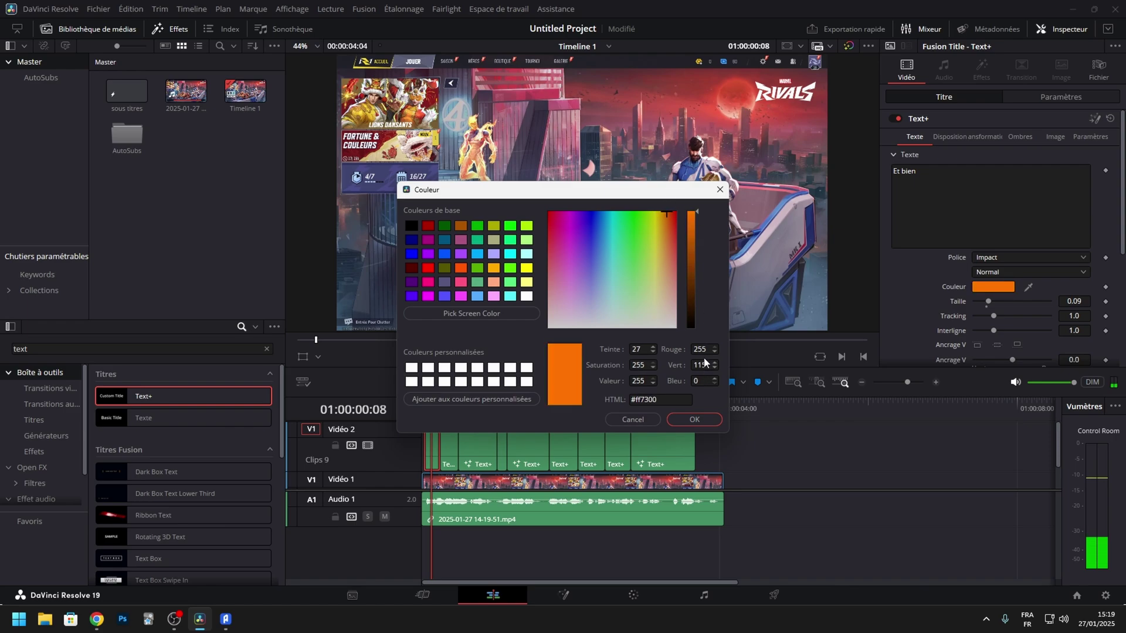
click(689, 417)
- Move the playhead to 01:00:02:15 to view the "on teste" subtitle
click(577, 405)
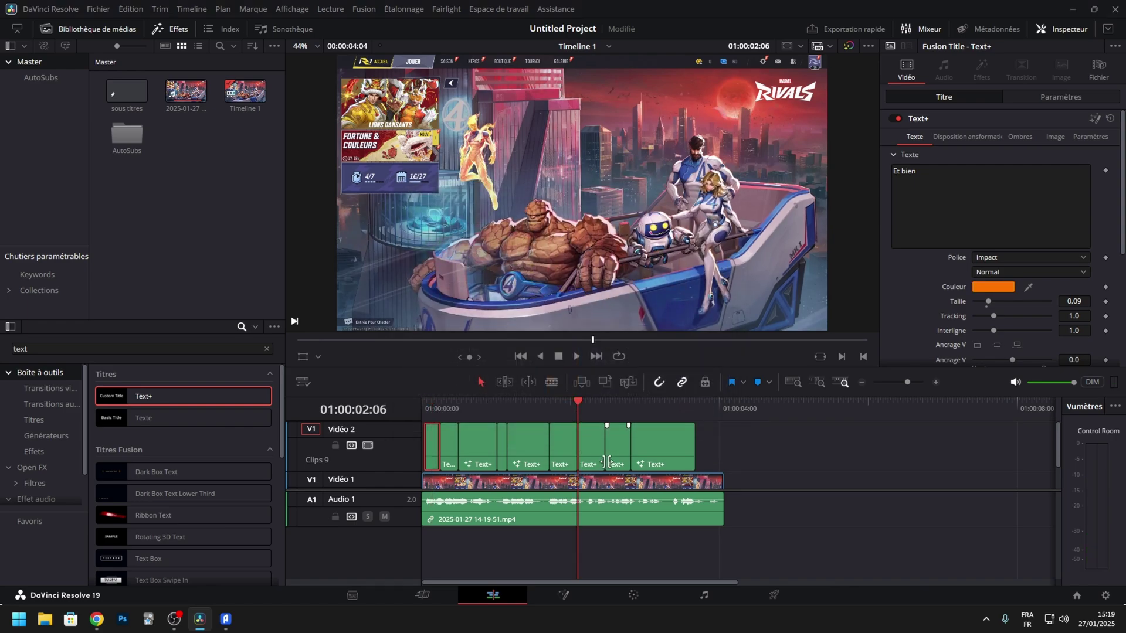
click(588, 403)
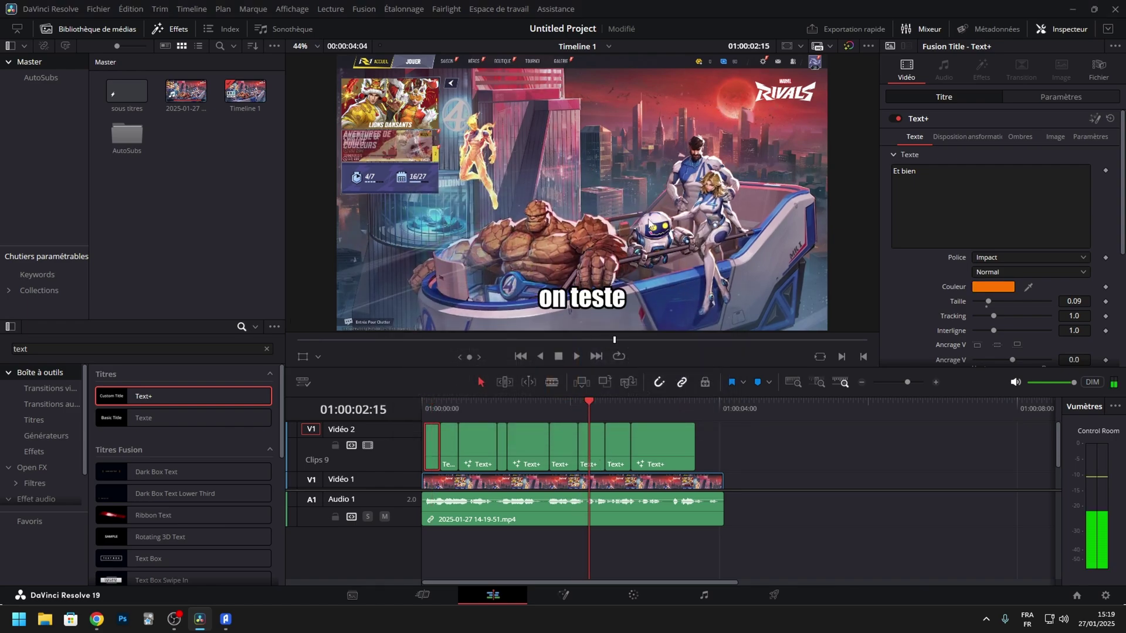